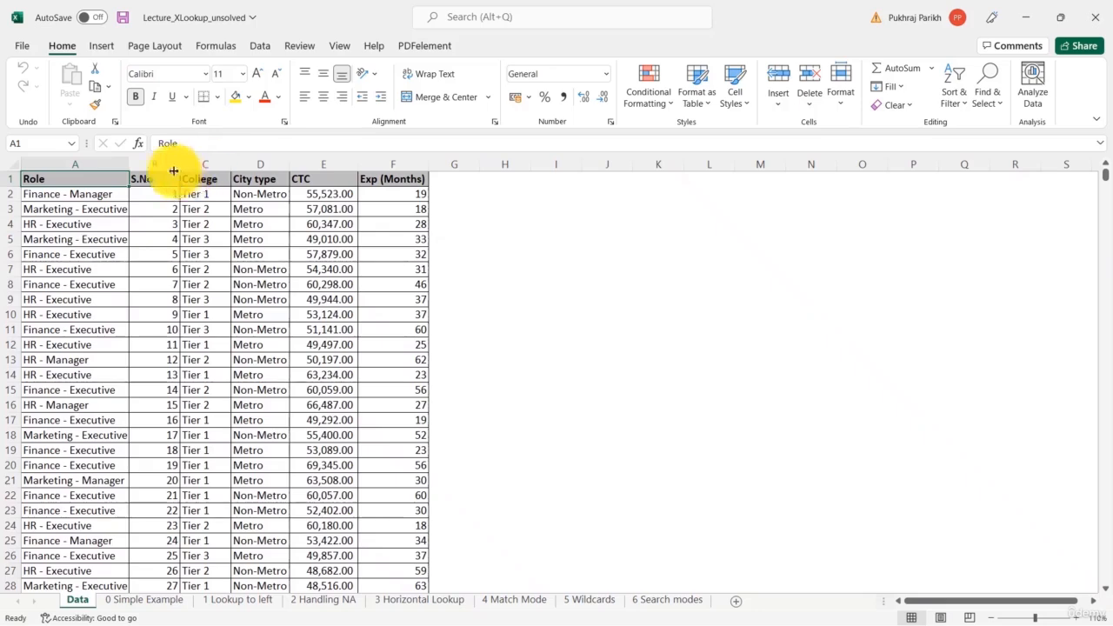
Review the Data sheet's S.No., Role, College, City type, CTC and Exp (Months) columns one by one.
left_click(157, 168)
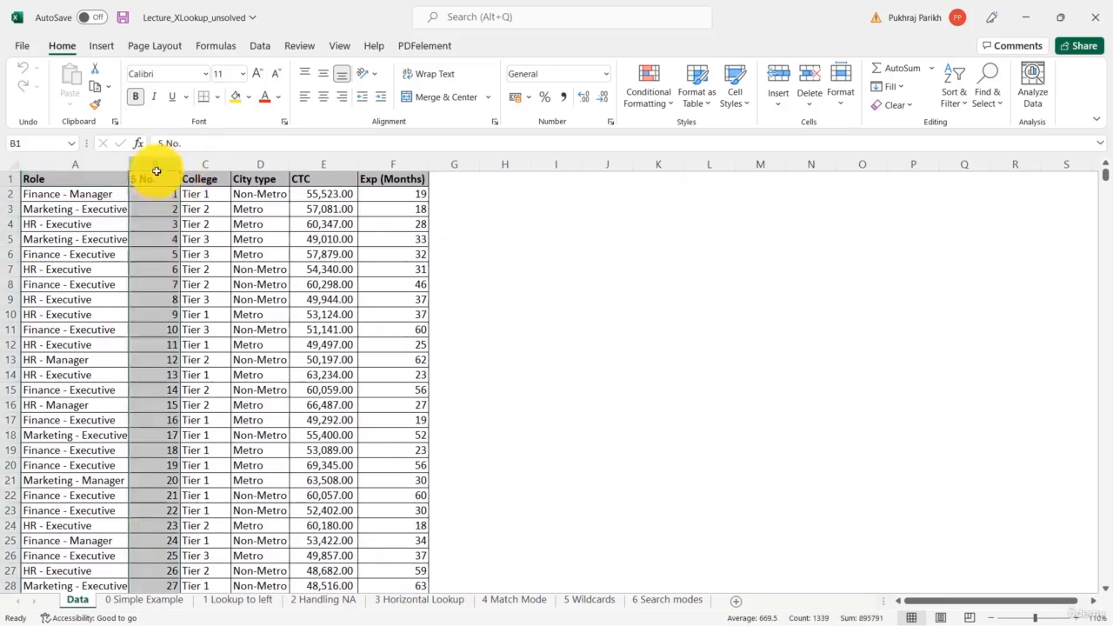
left_click(72, 168)
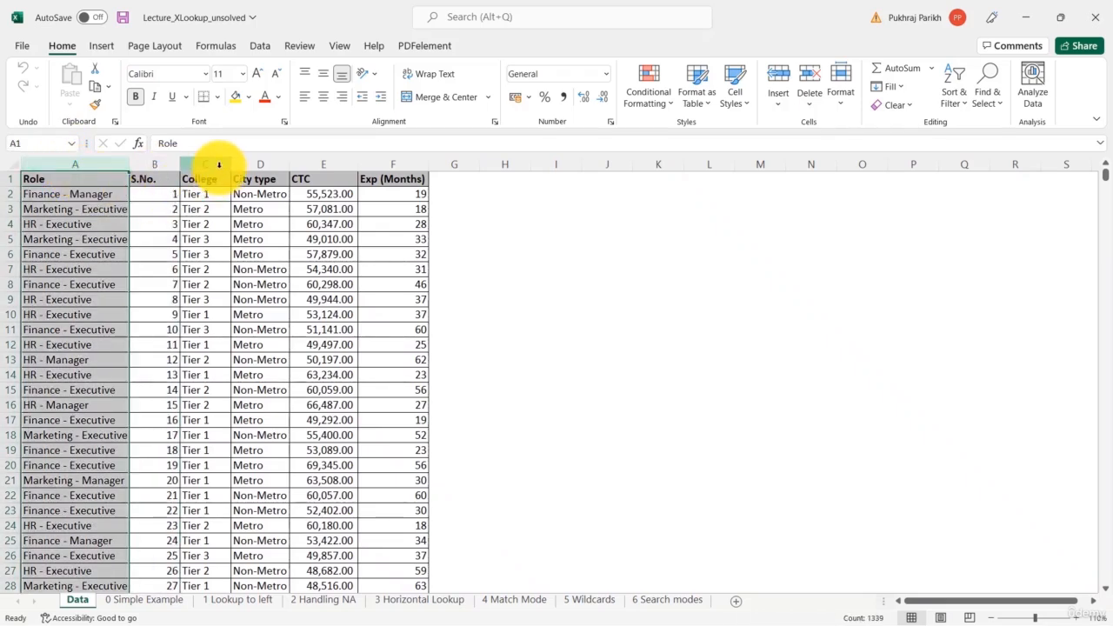
left_click(219, 168)
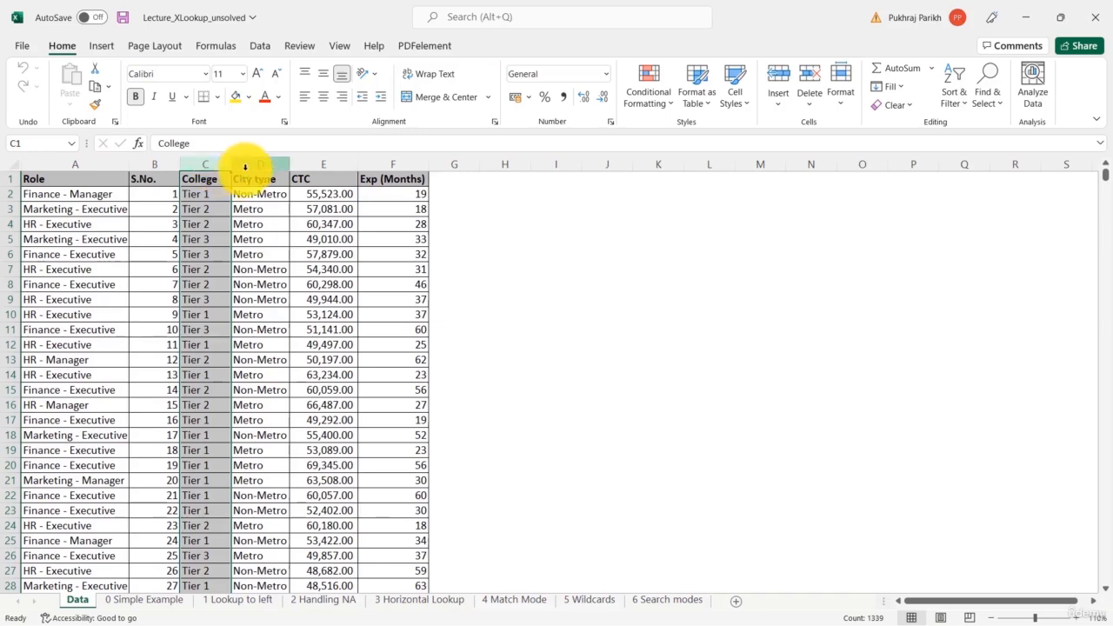
left_click(260, 165)
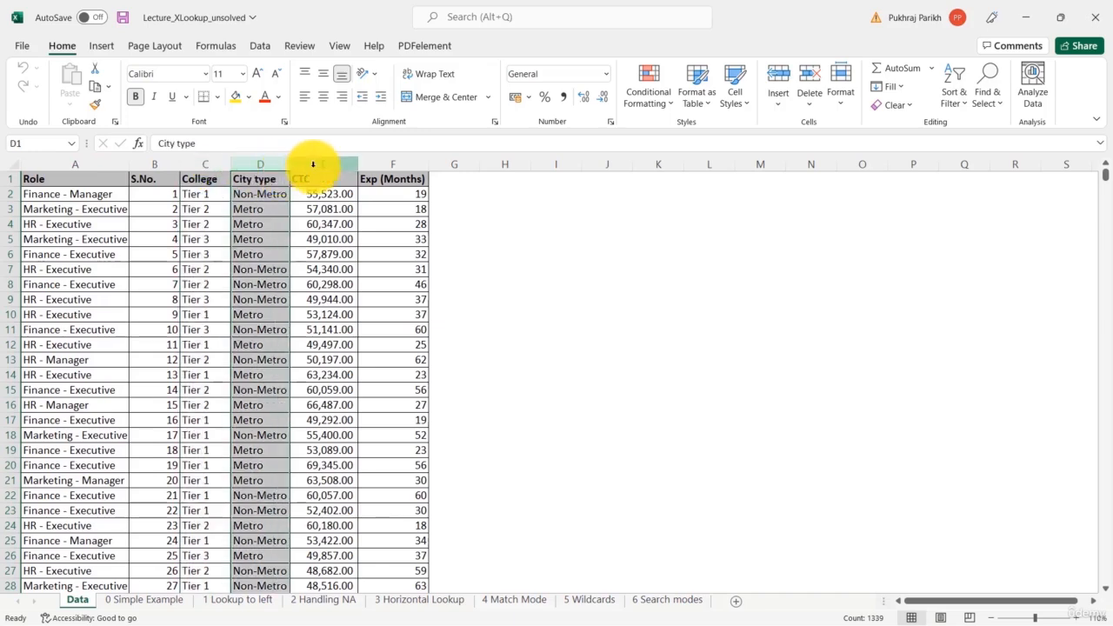
left_click(313, 166)
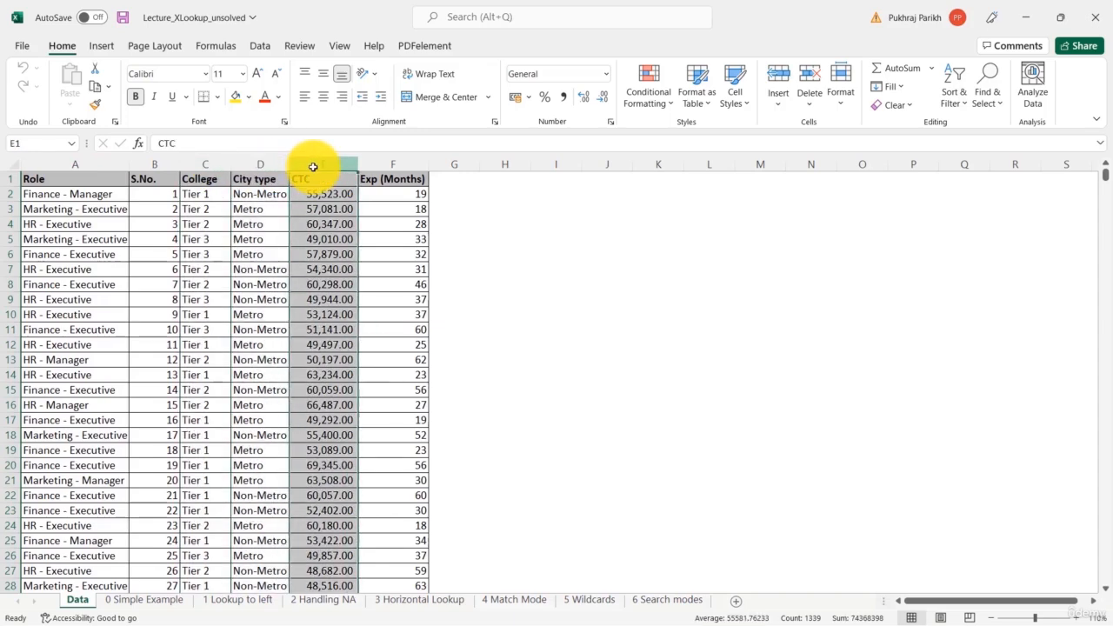
left_click(413, 165)
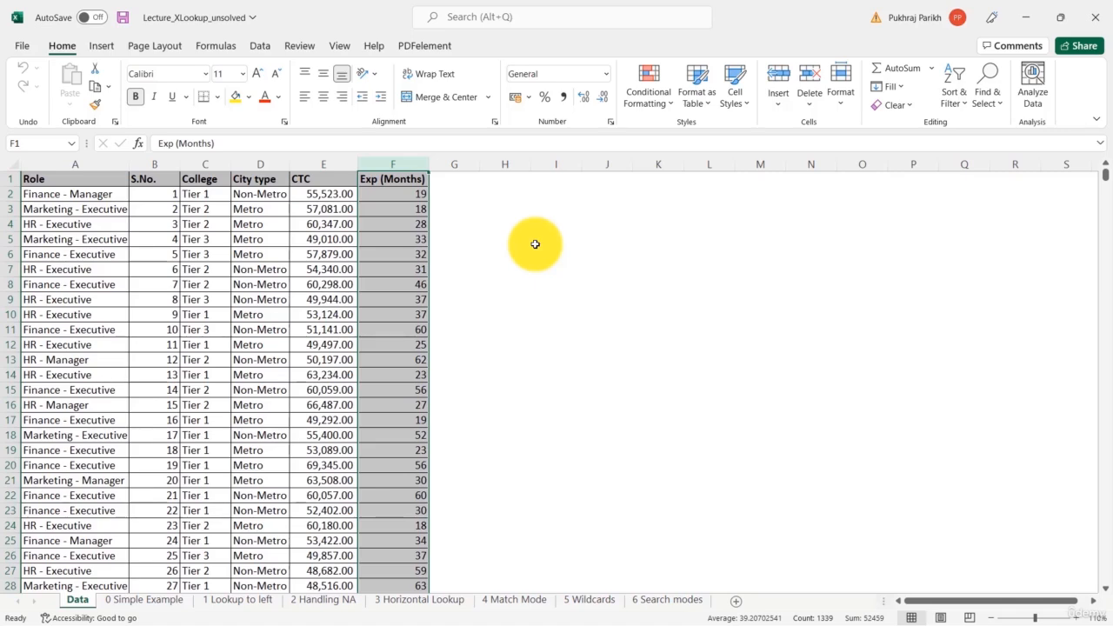
Examine the S. No and CTC lookup cells on the 0 Simple Example sheet and the source table on the Data sheet.
left_click(139, 600)
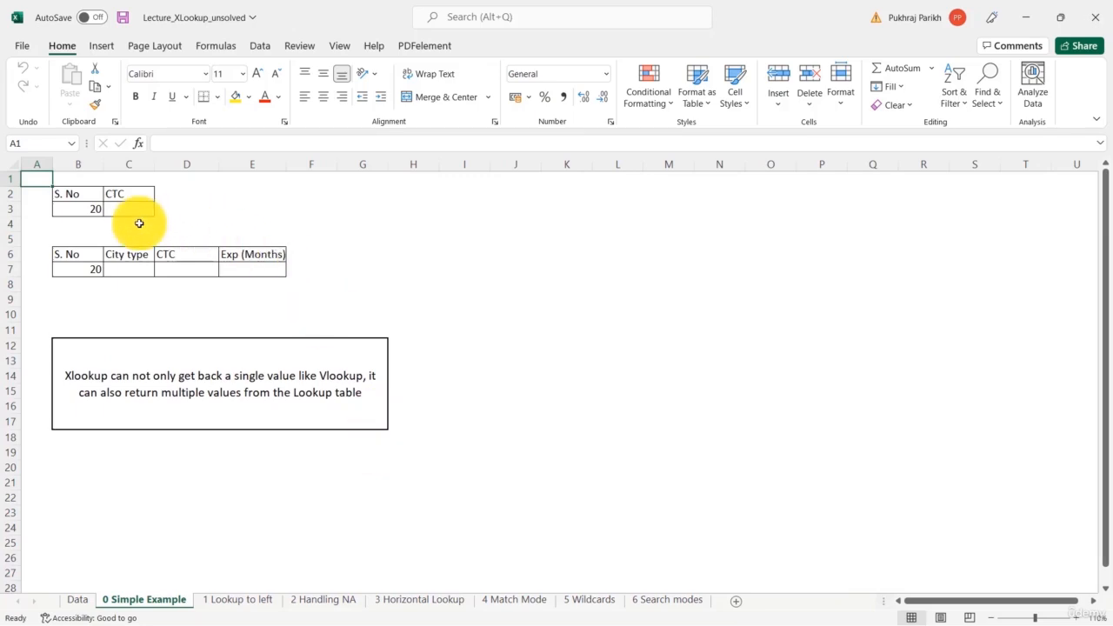
left_click(139, 208)
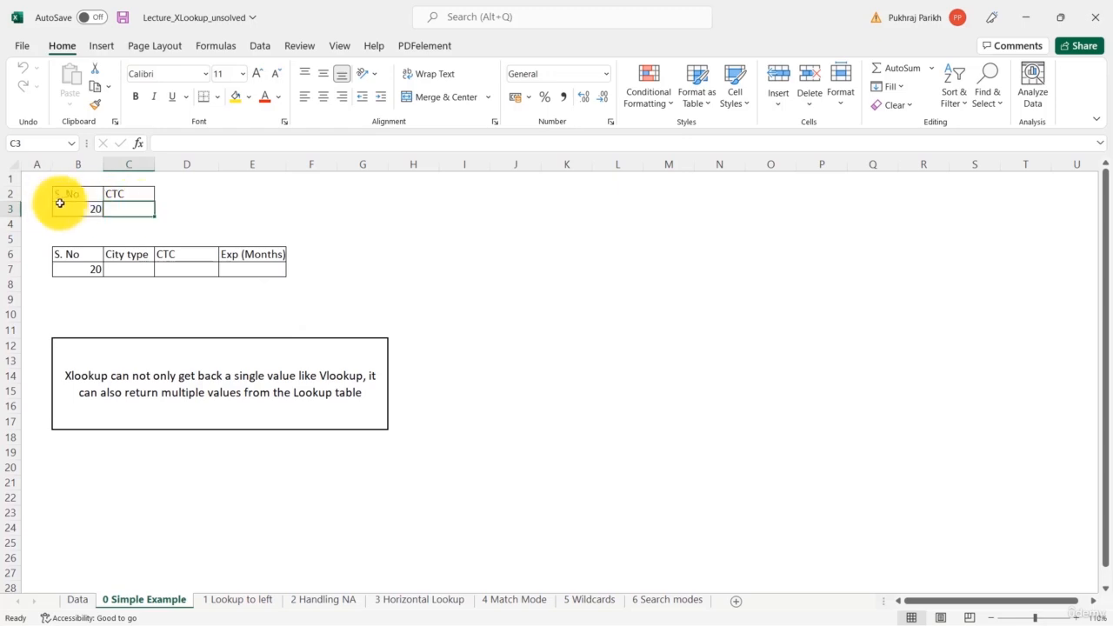
left_click(85, 214)
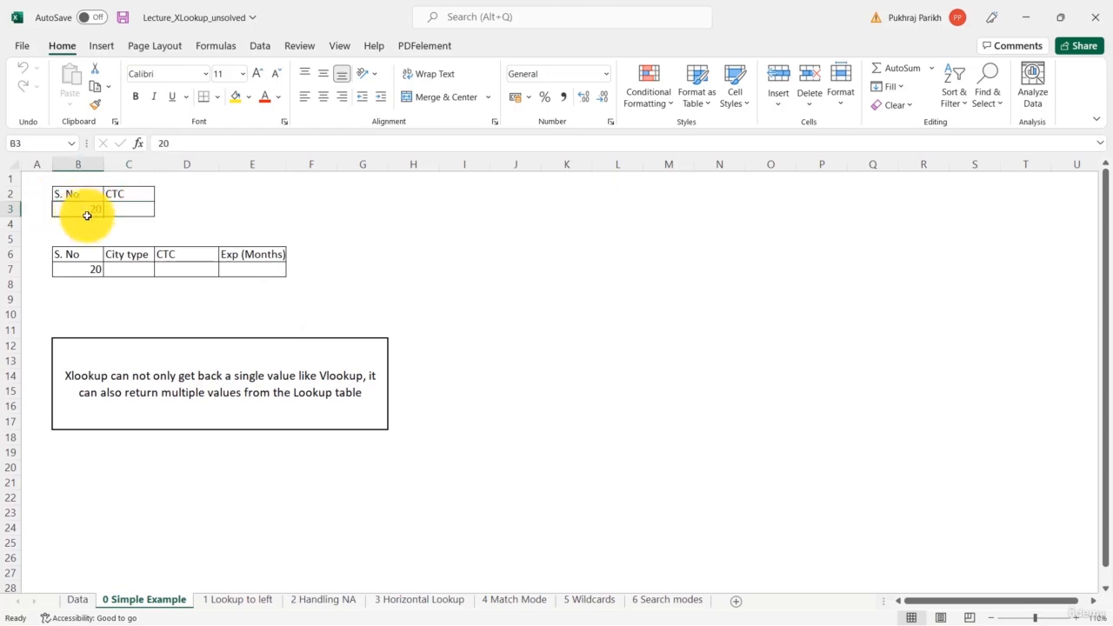
left_click(133, 210)
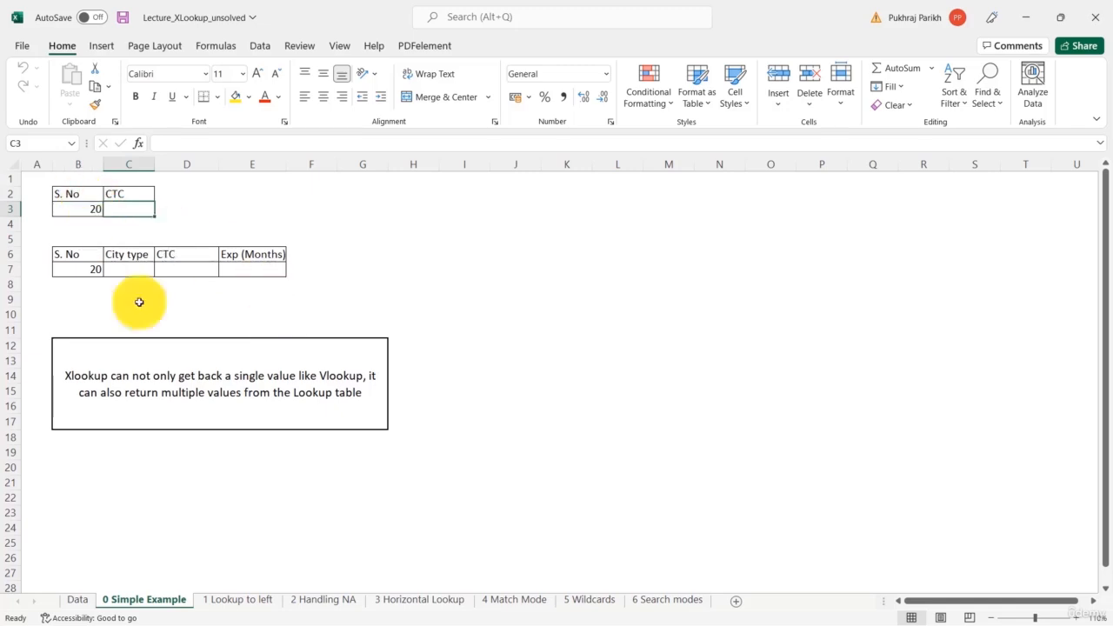
left_click(69, 599)
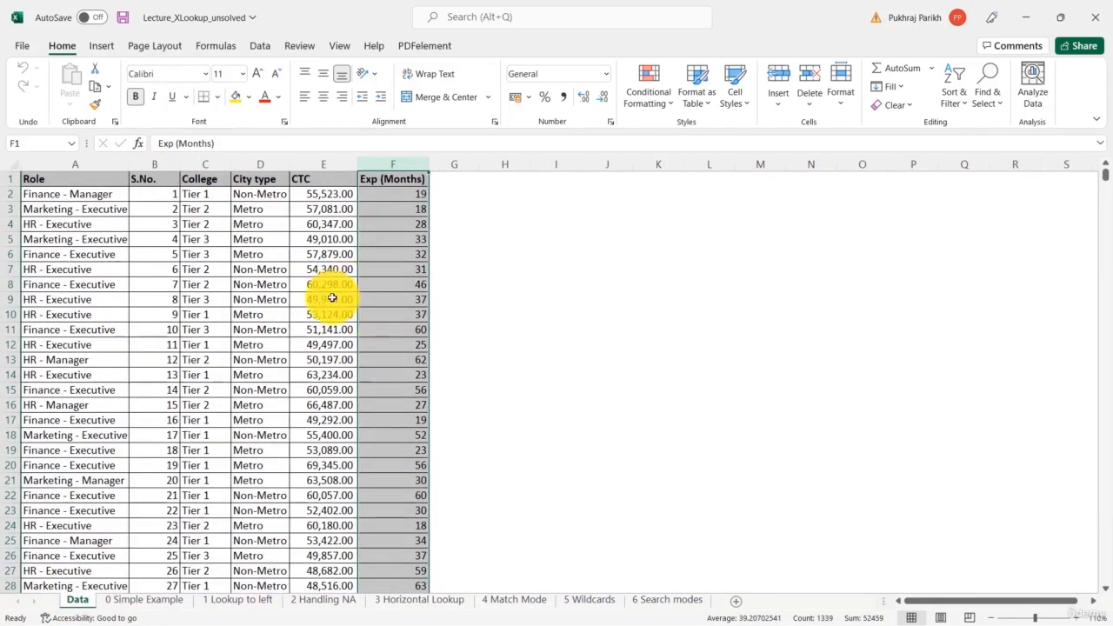
Begin an XLOOKUP formula in C3 of 0 Simple Example with B3 as lookup value and Data!B2:B1339 as lookup array.
left_click(167, 600)
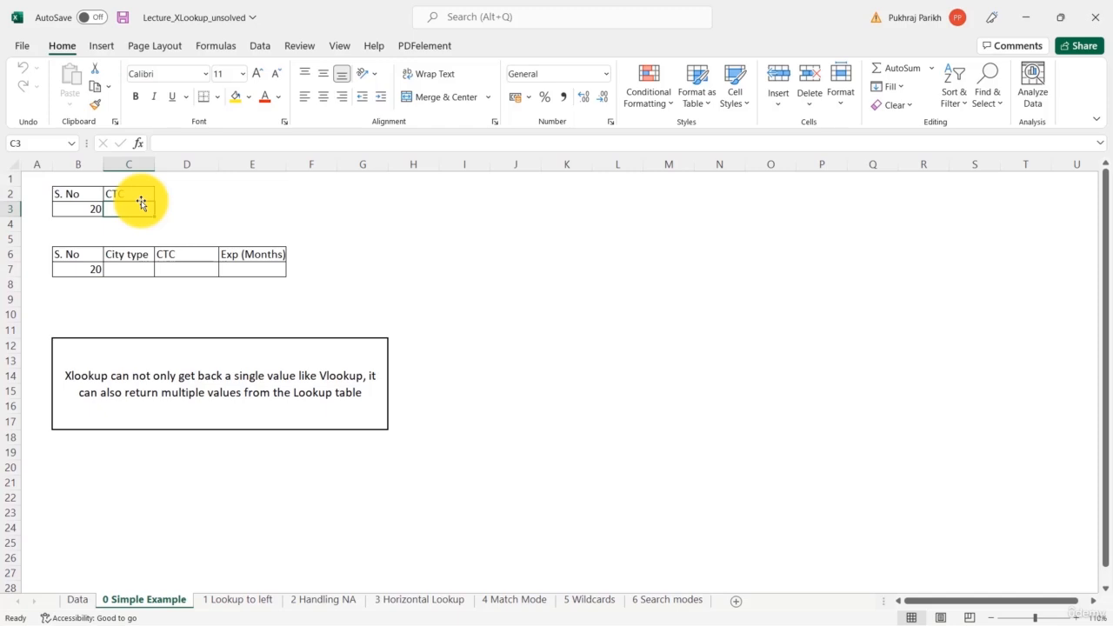
type("=xloo")
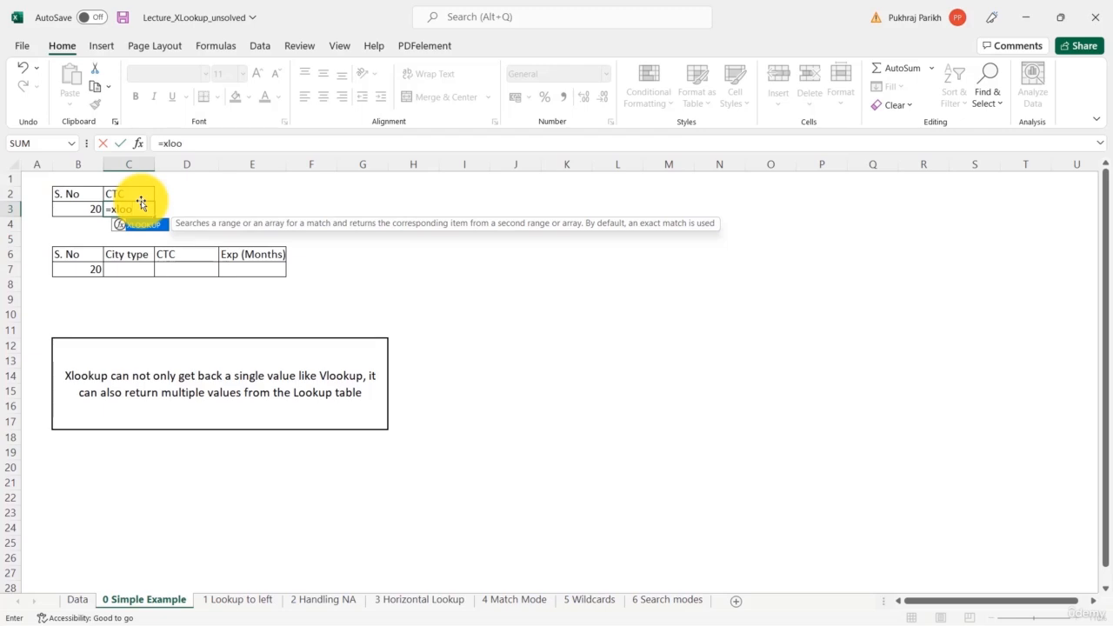
key("Tab")
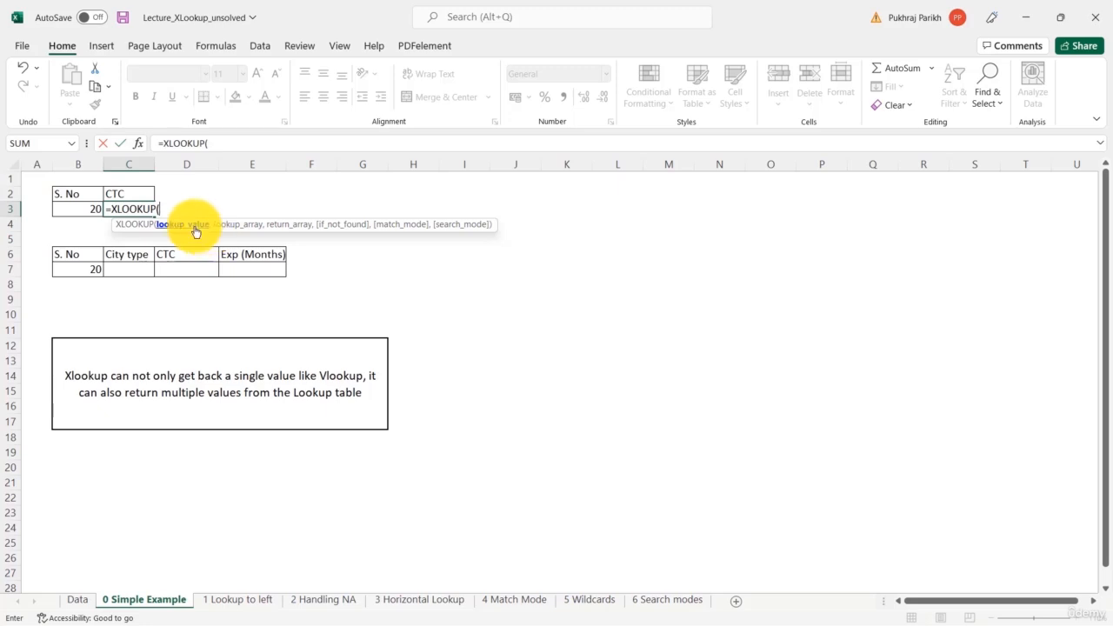
left_click(84, 208)
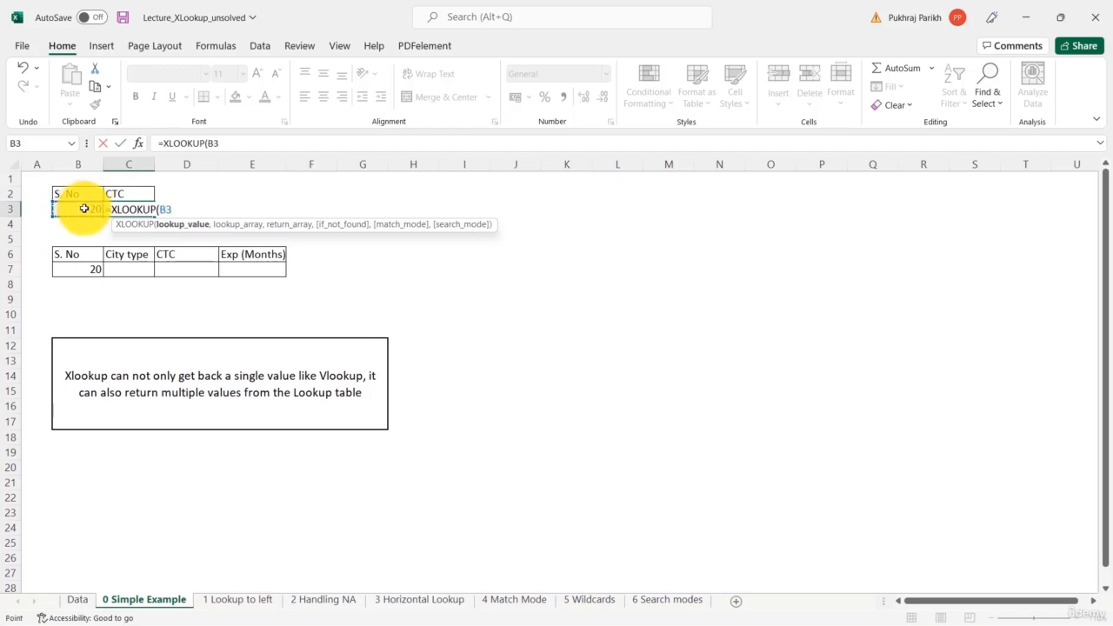
type(",")
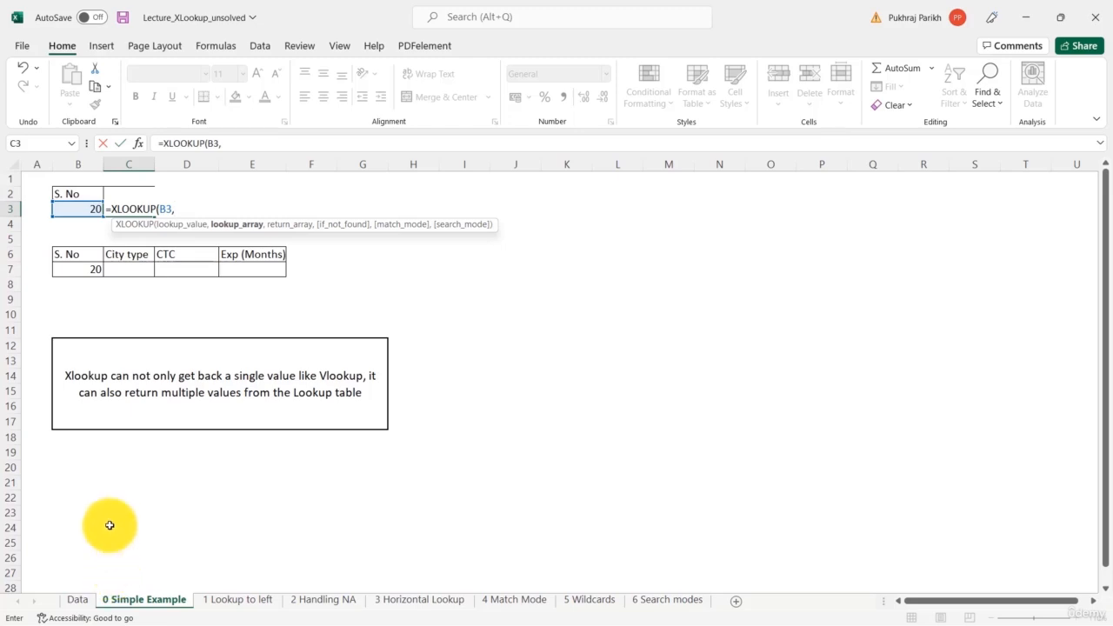
left_click(77, 600)
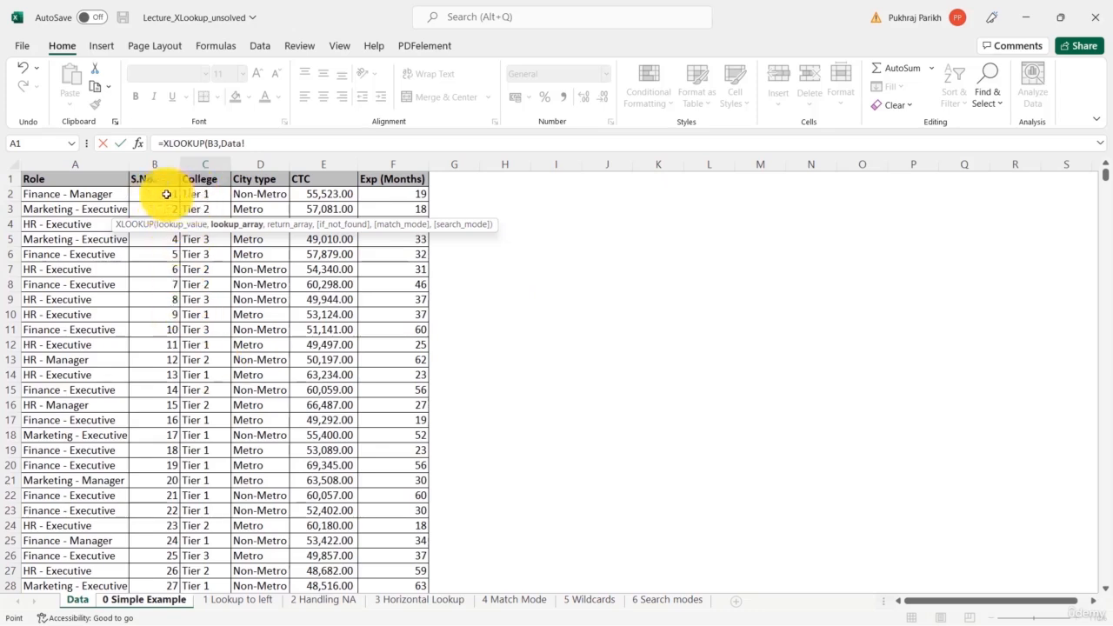
left_click(166, 194)
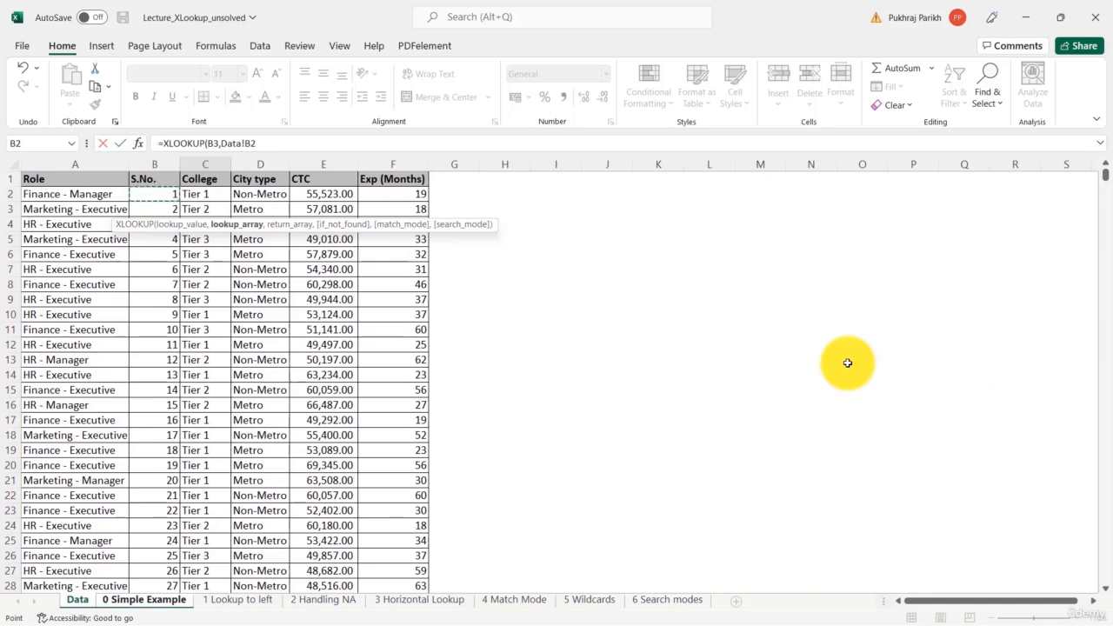
key("ctrl+shift+Down")
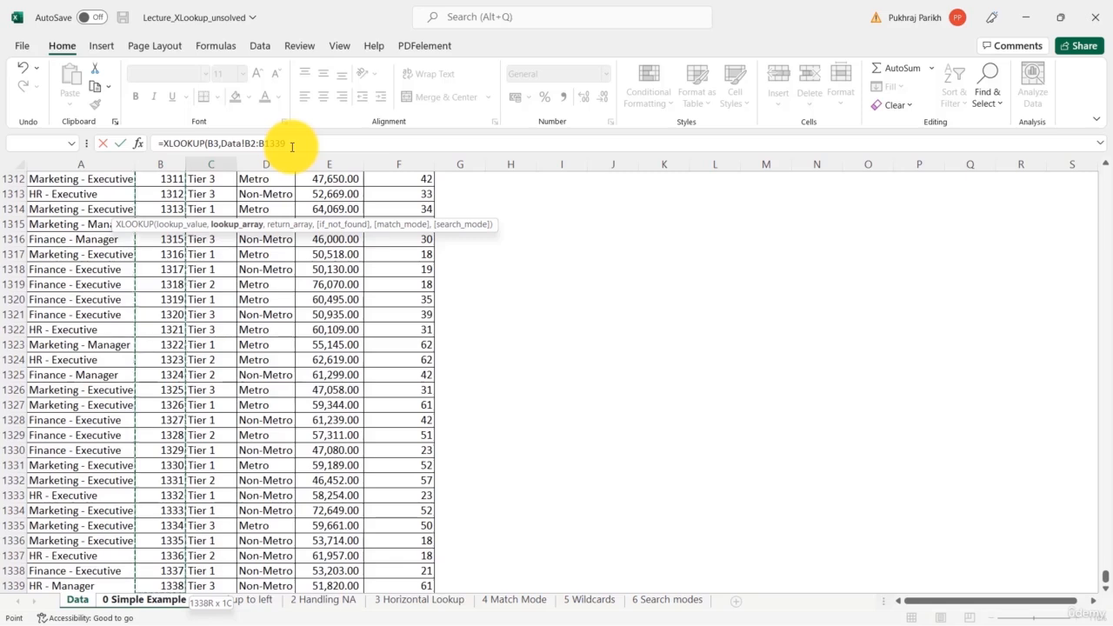
type(",")
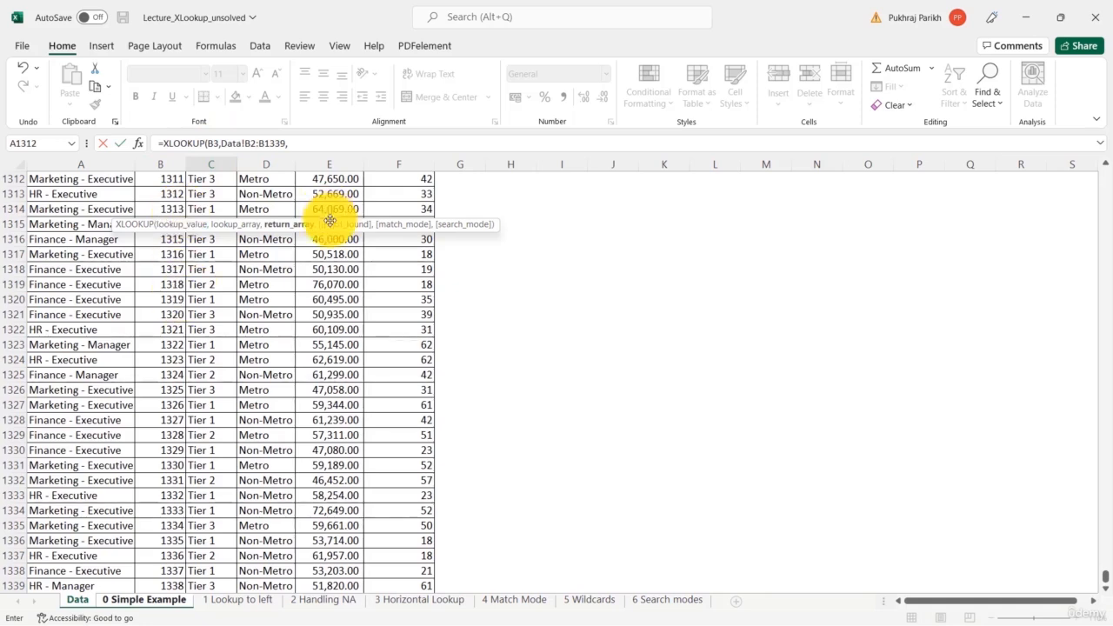
Set the XLOOKUP return array to the CTC values in Data!E2:E1339 and complete the formula.
left_click_drag(1103, 576, 1101, 125)
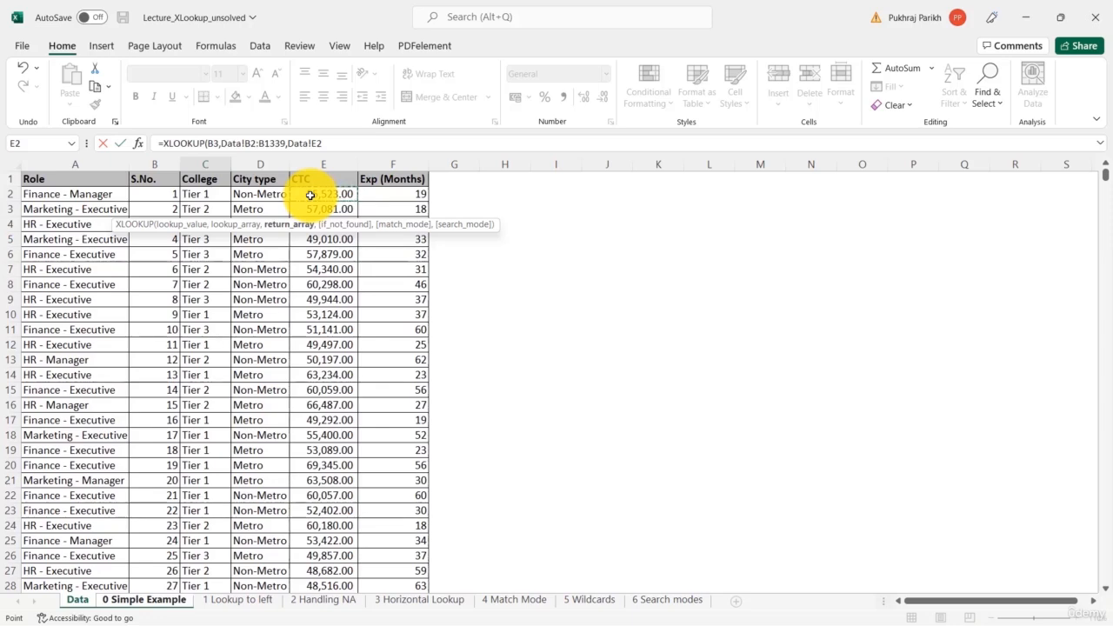
key("ctrl+shift+Down")
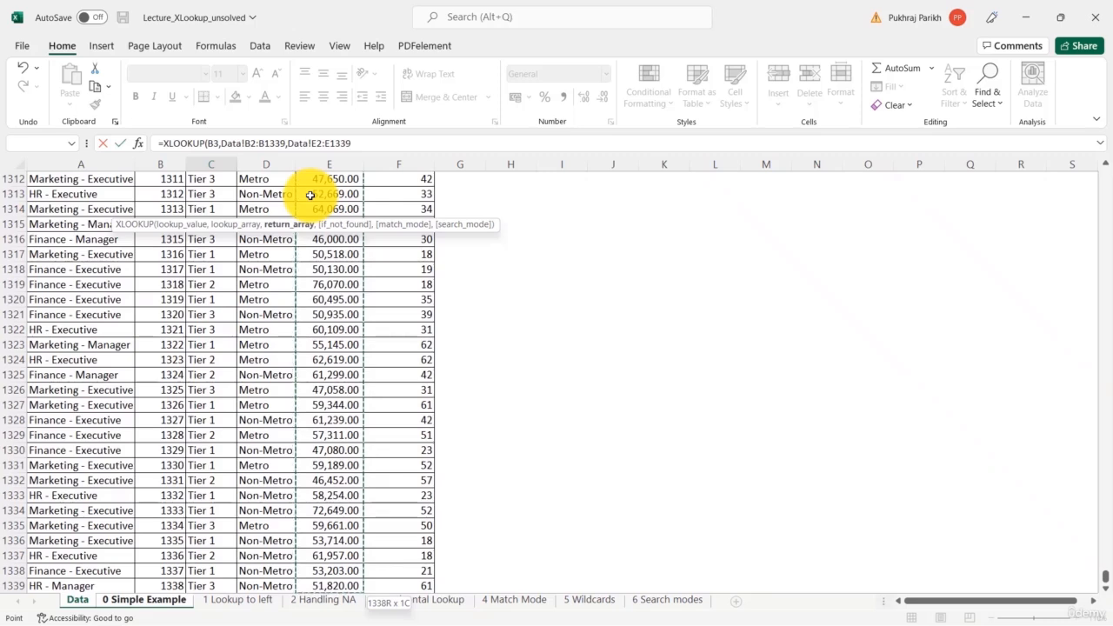
type(")")
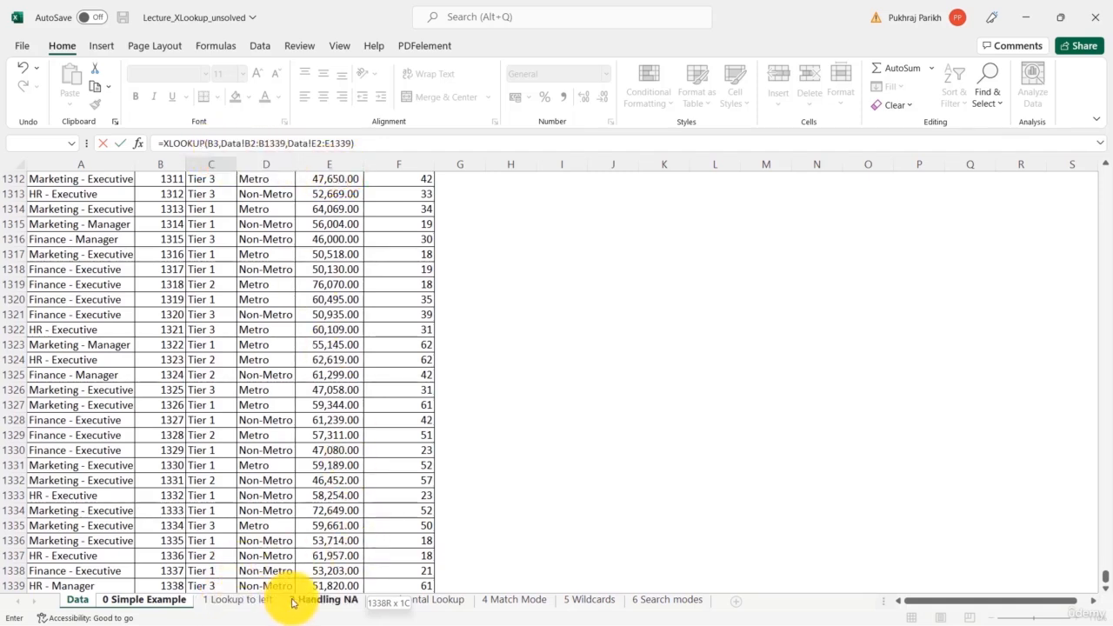
key("Return")
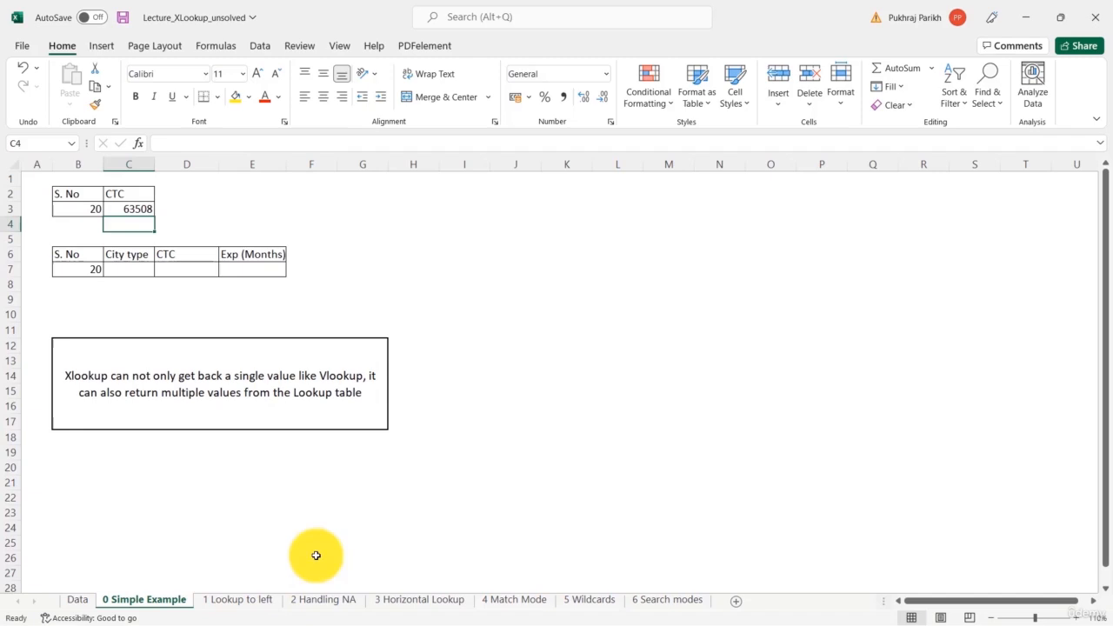
Check the CTC result in C3 against the Data sheet row for S.No. 20.
left_click(114, 209)
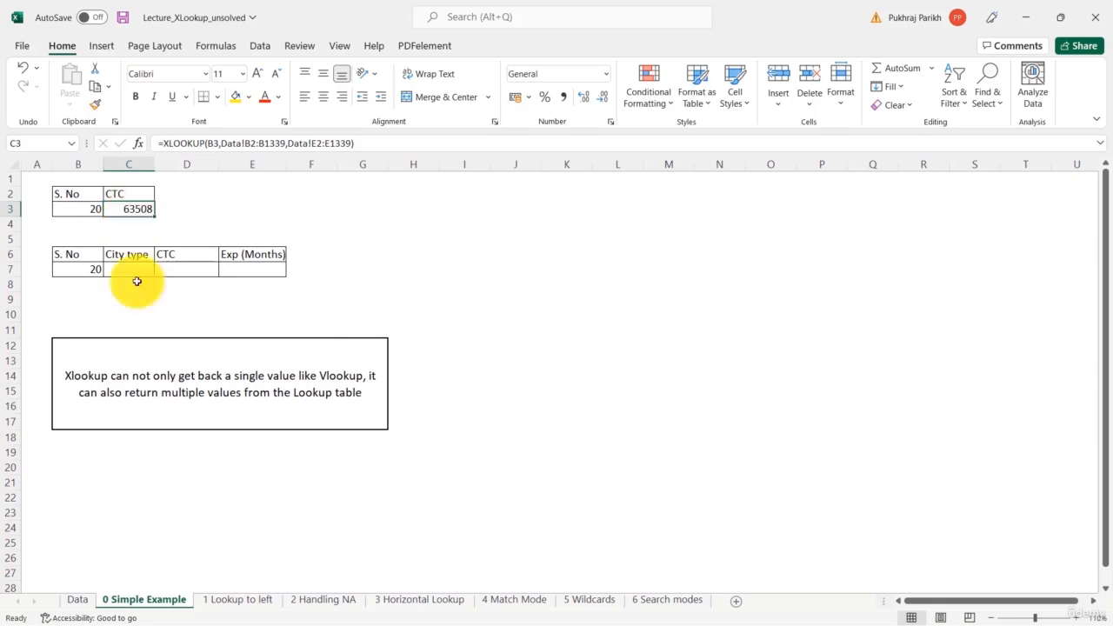
left_click(77, 600)
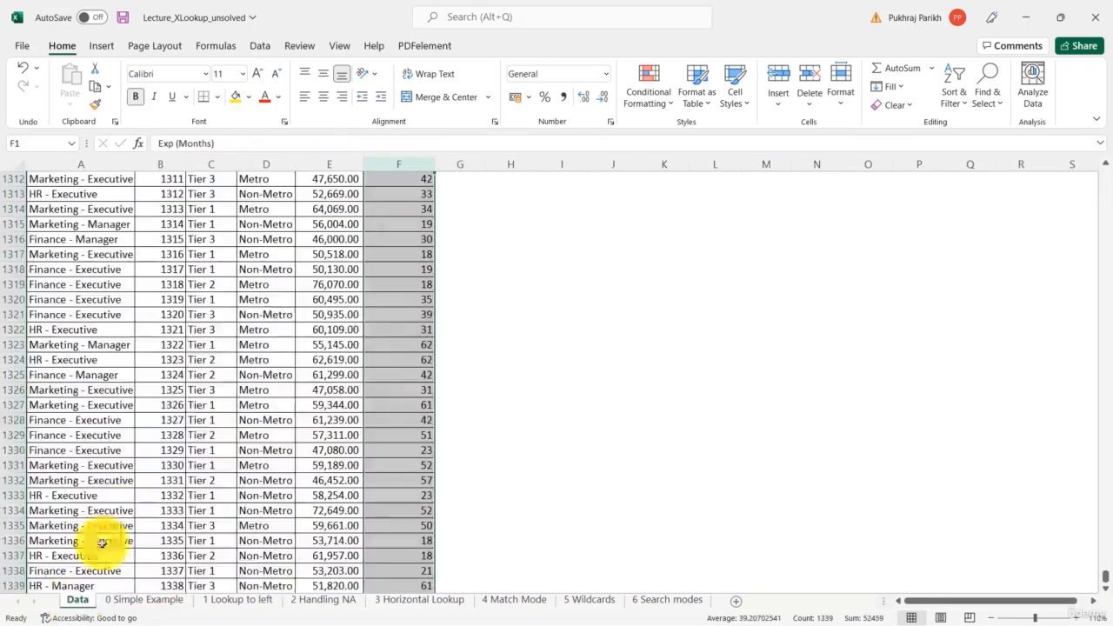
key("ctrl+Home")
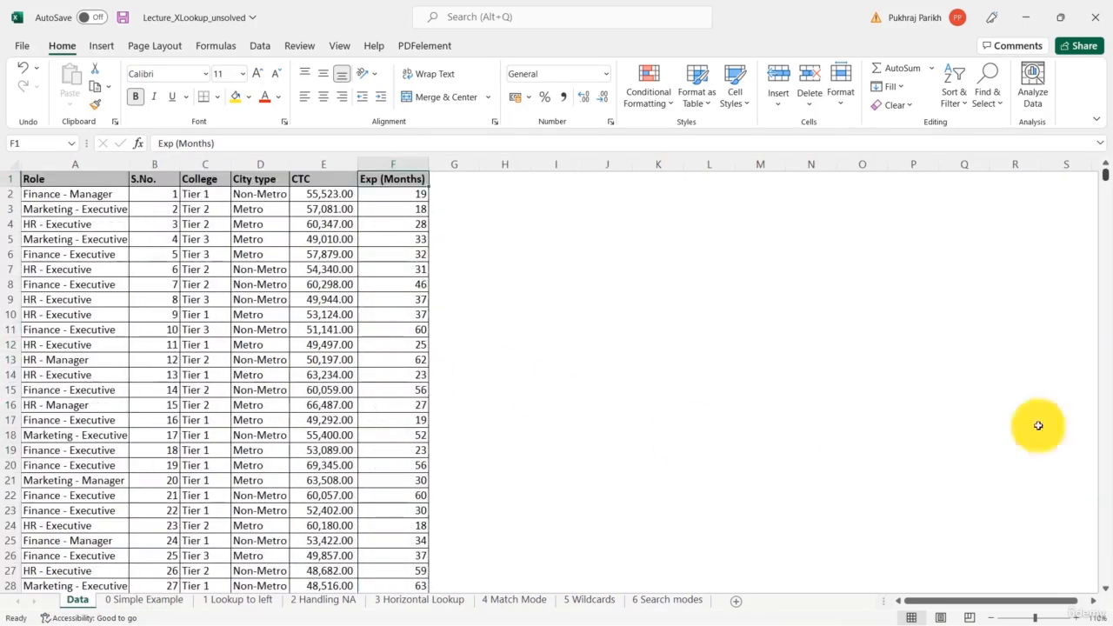
left_click(161, 480)
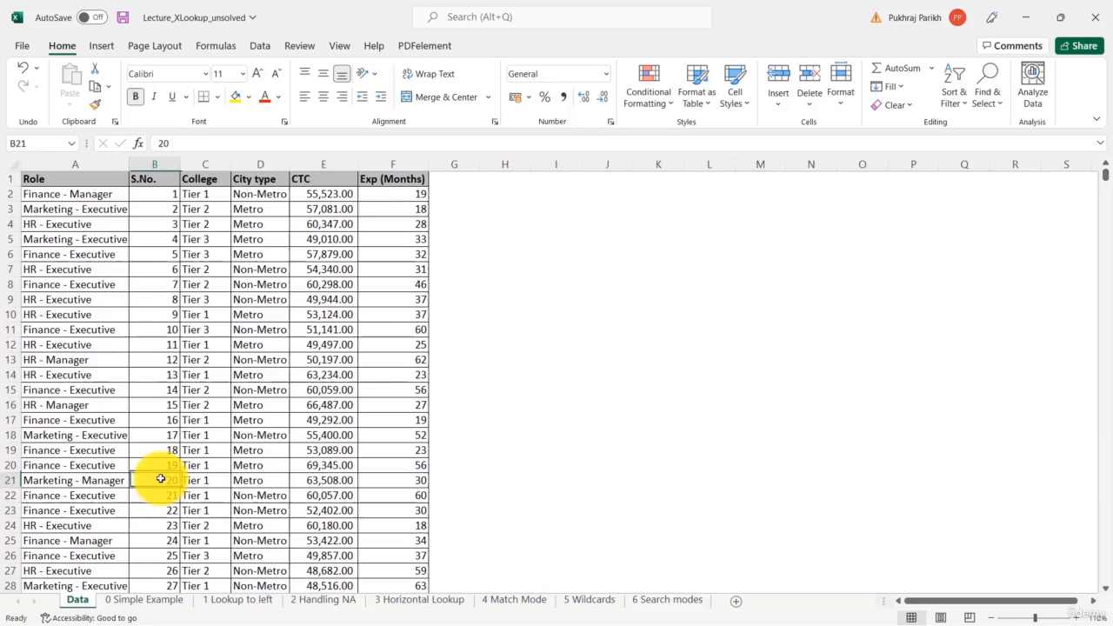
left_click(11, 481)
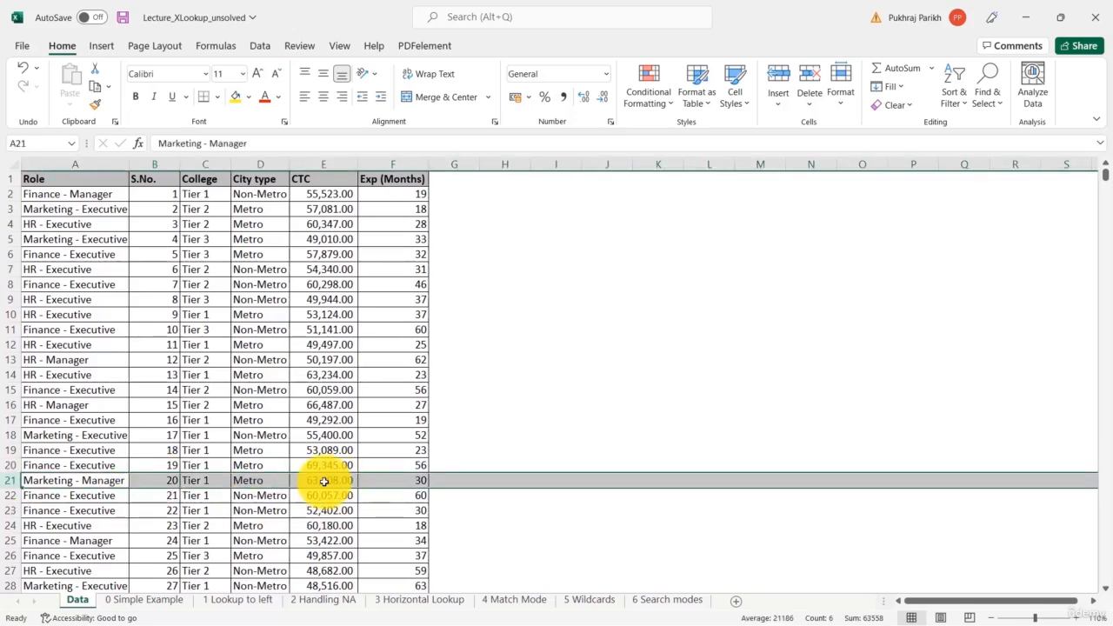
Change the S. No lookup value in B3 of the 0 Simple Example sheet to 10.
left_click(146, 599)
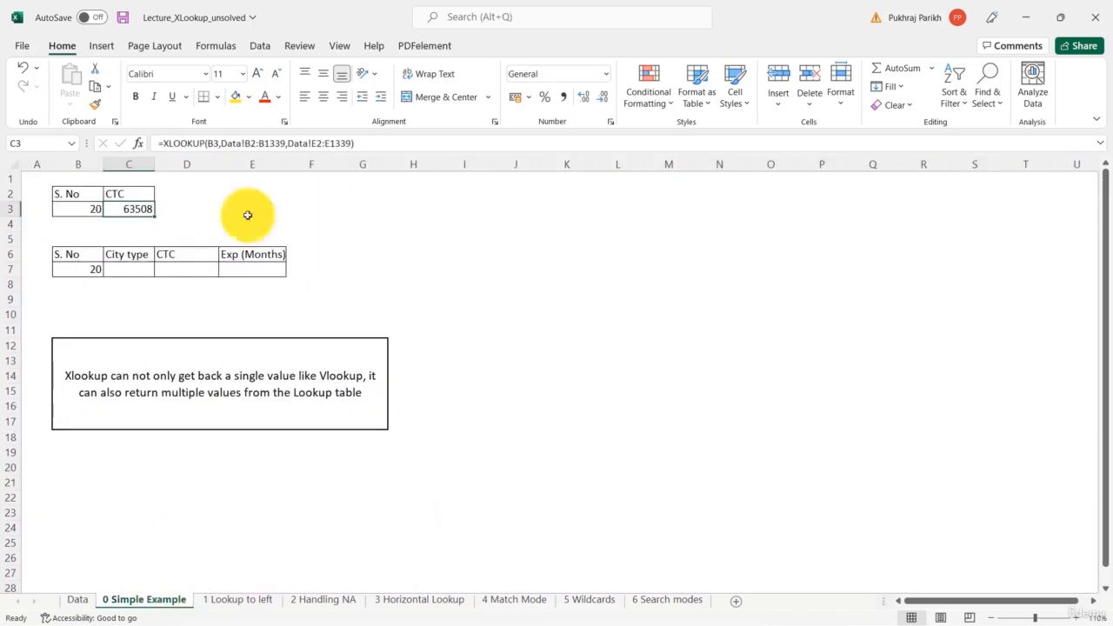
left_click(75, 209)
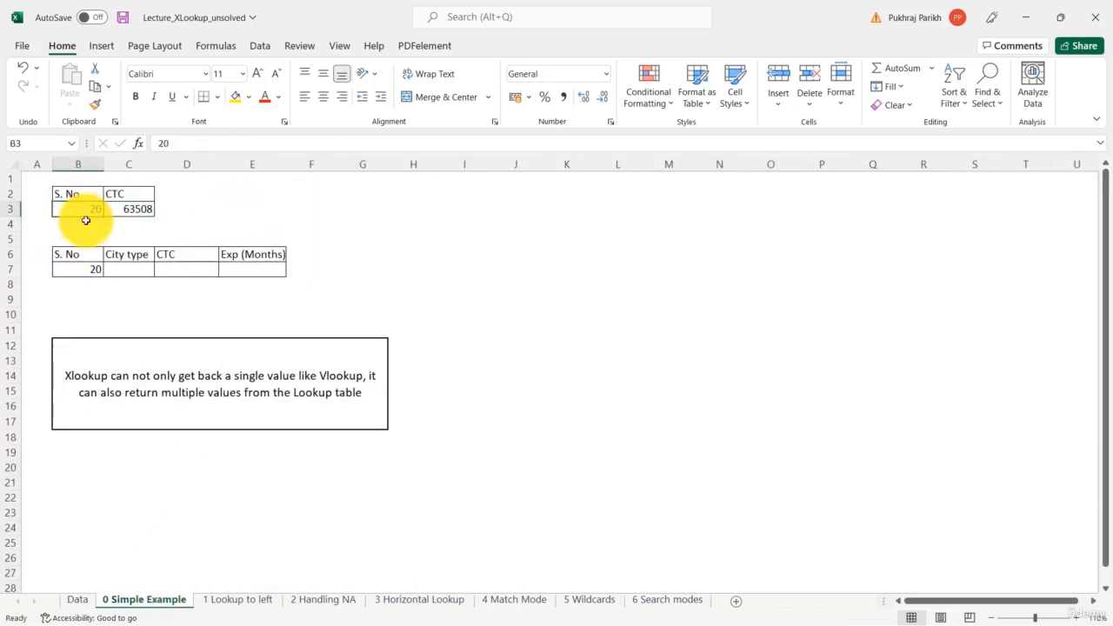
type("10")
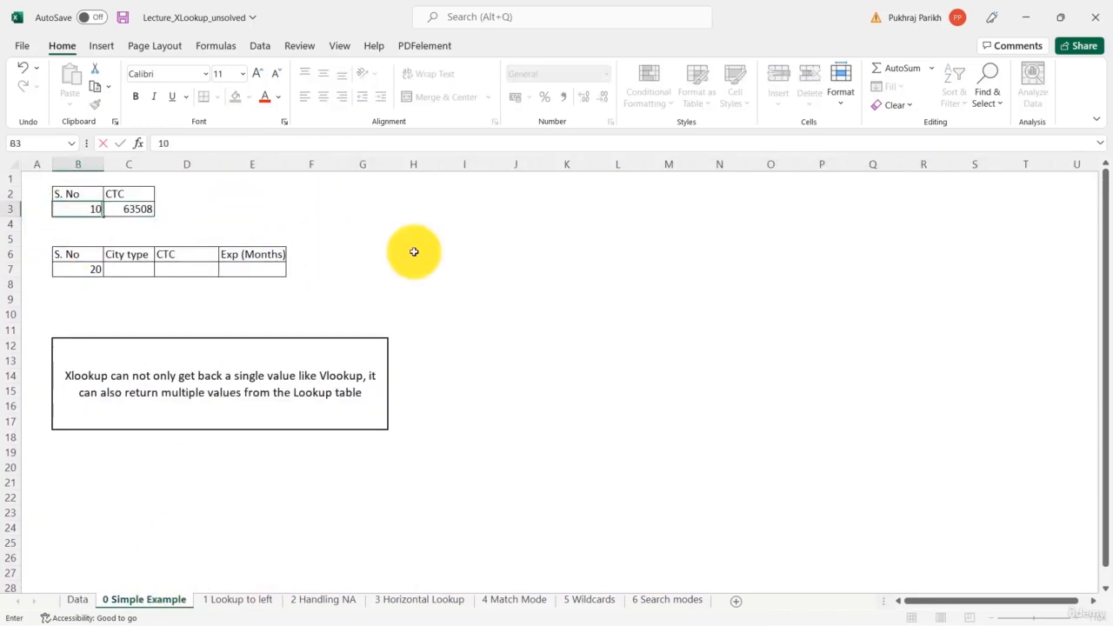
left_click(363, 224)
Compare the CTC result in C3 with the Data sheet row for S.No. 10.
left_click(151, 208)
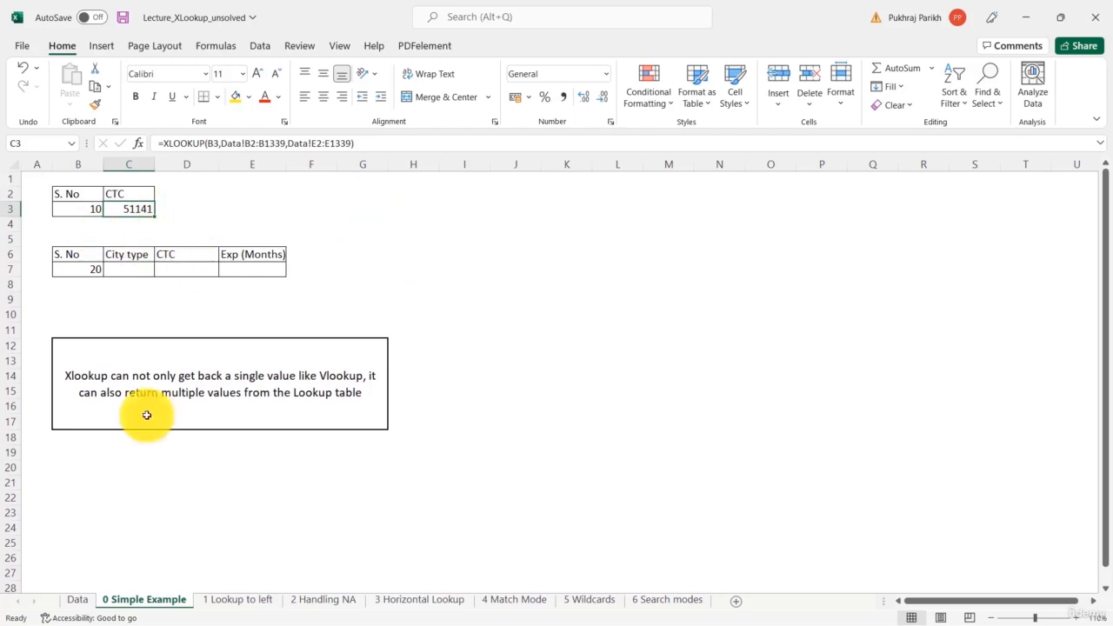
left_click(80, 601)
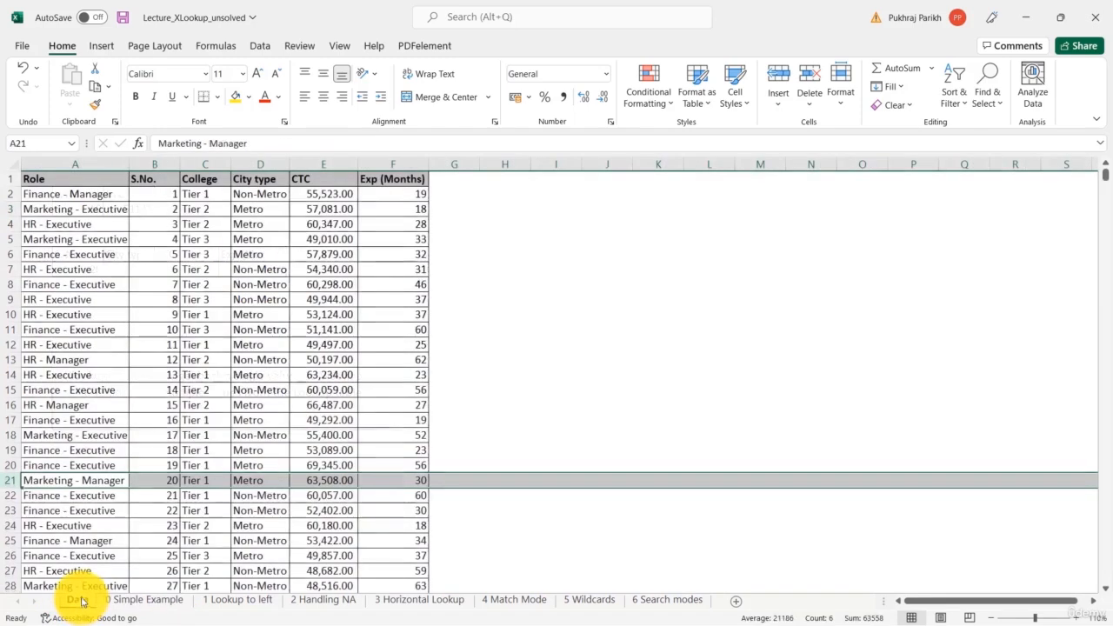
left_click(12, 329)
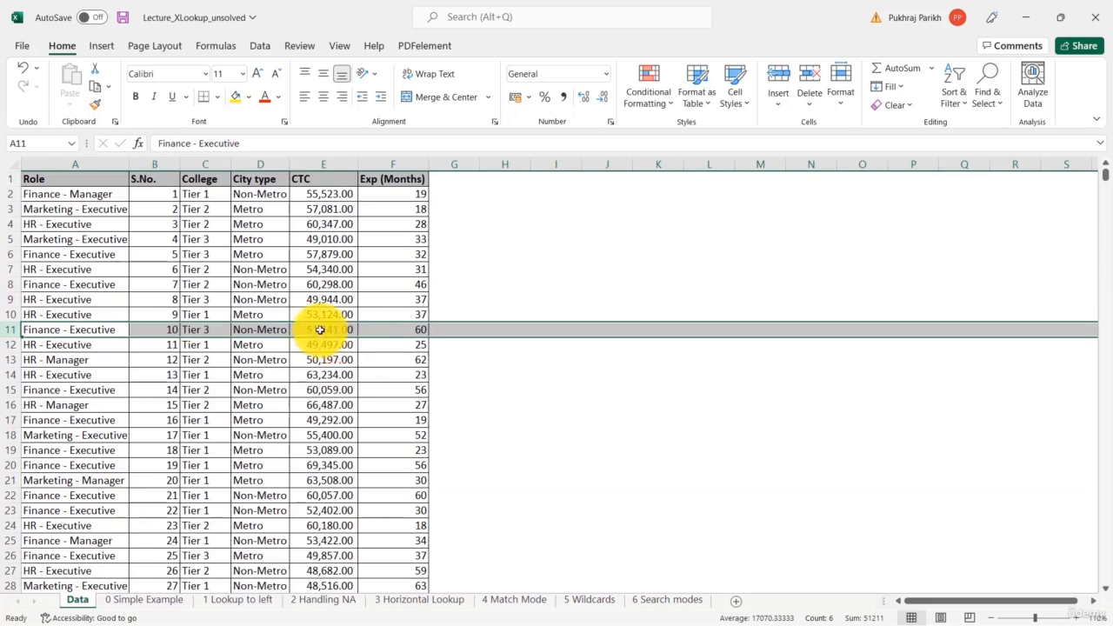
Review the City type, CTC and Exp (Months) columns in the Data sheet for the second table on 0 Simple Example.
left_click(144, 599)
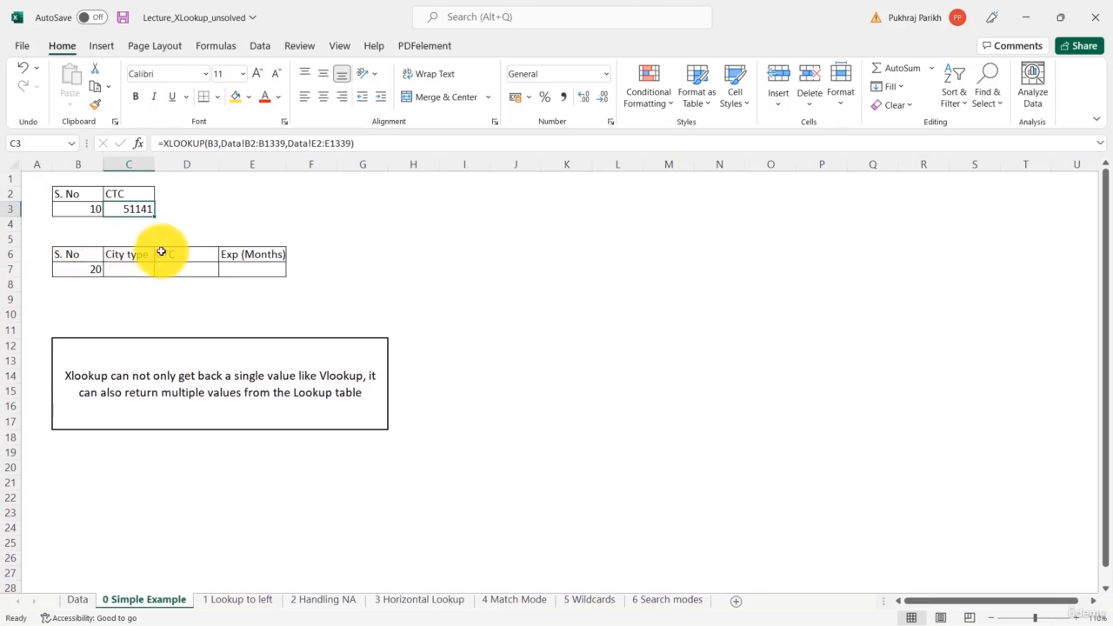
left_click(77, 600)
left_click_drag(243, 181, 377, 179)
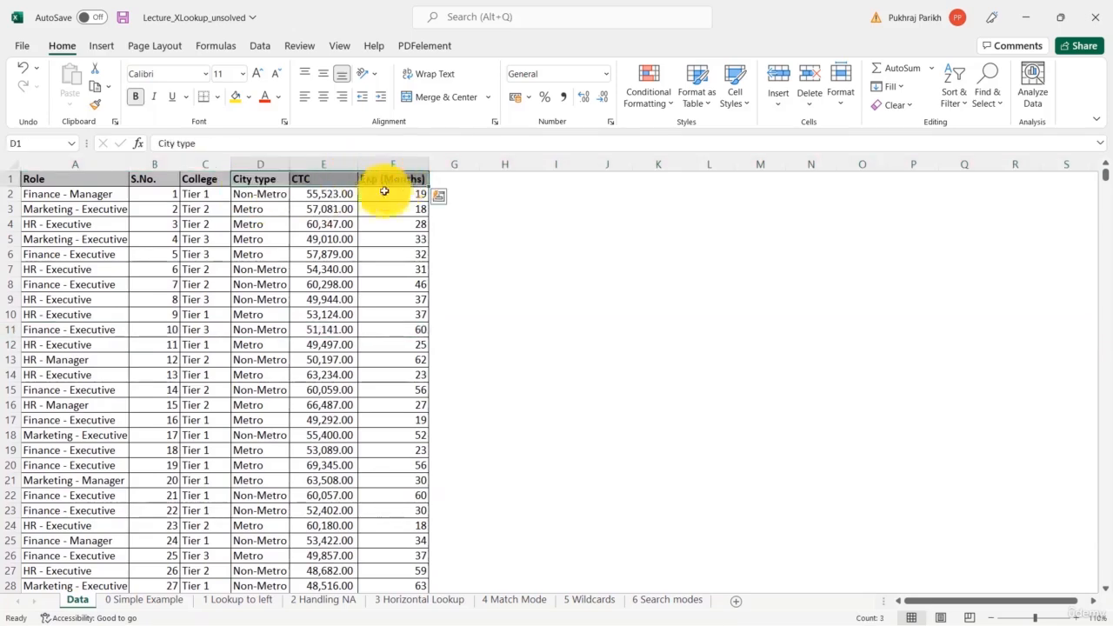
left_click(336, 180)
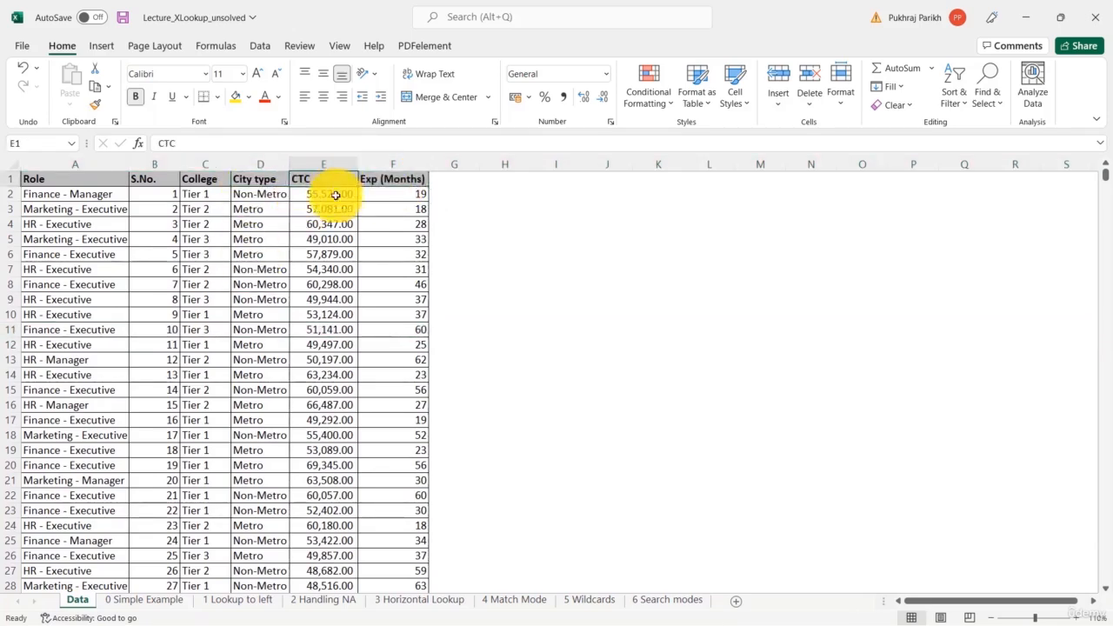
left_click(143, 600)
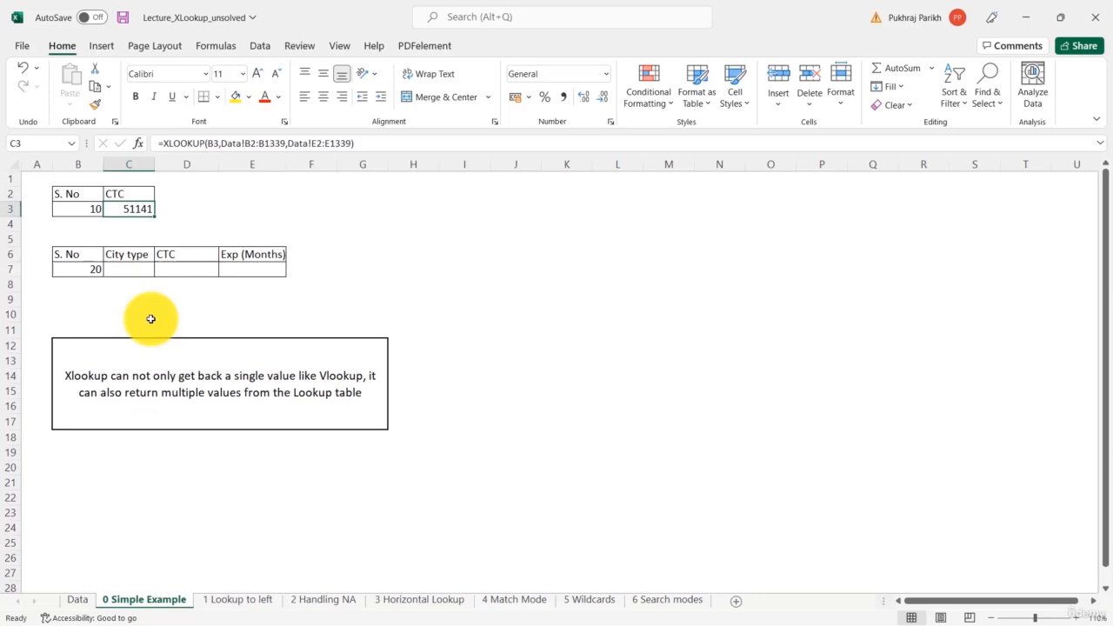
Start an XLOOKUP formula in C7 with B7 as lookup value and Data!B2:B1339 as lookup array.
left_click(133, 269)
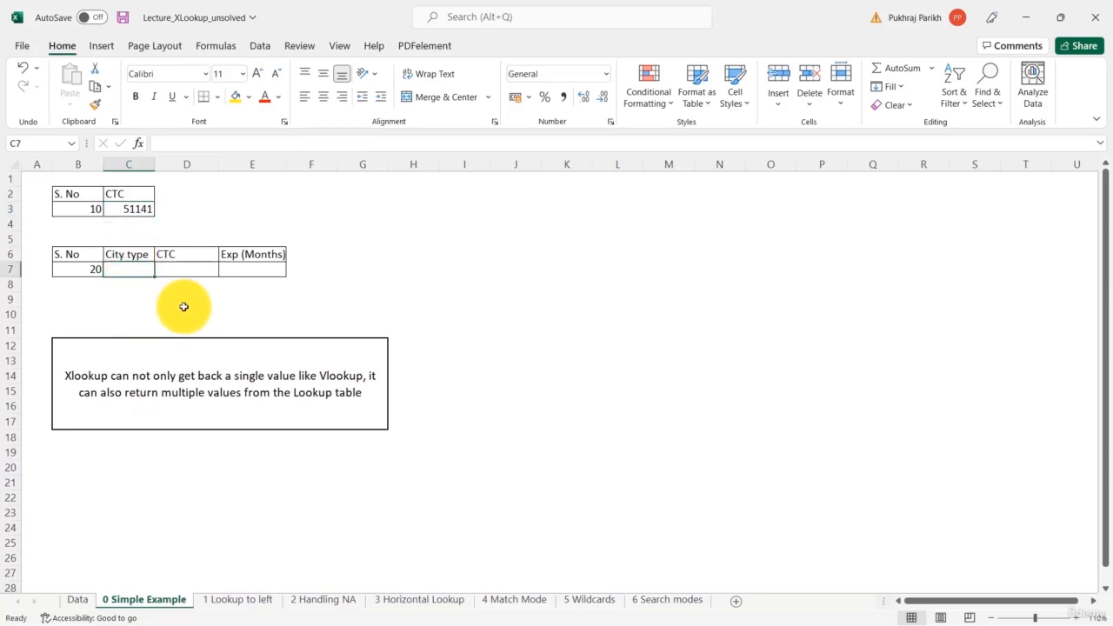
type("=xloo")
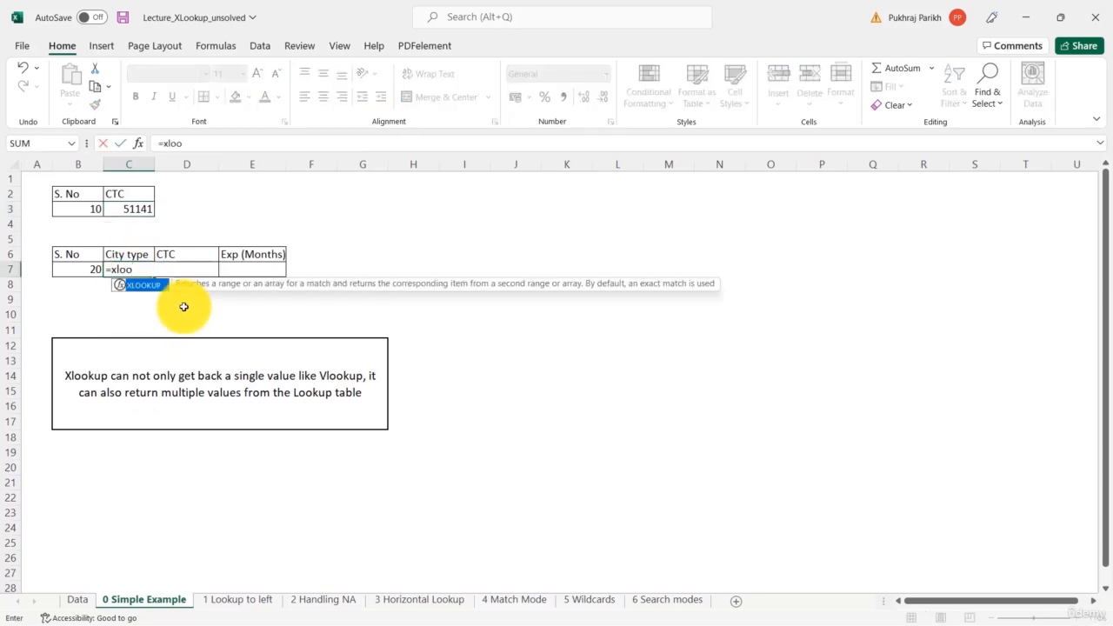
key("Tab")
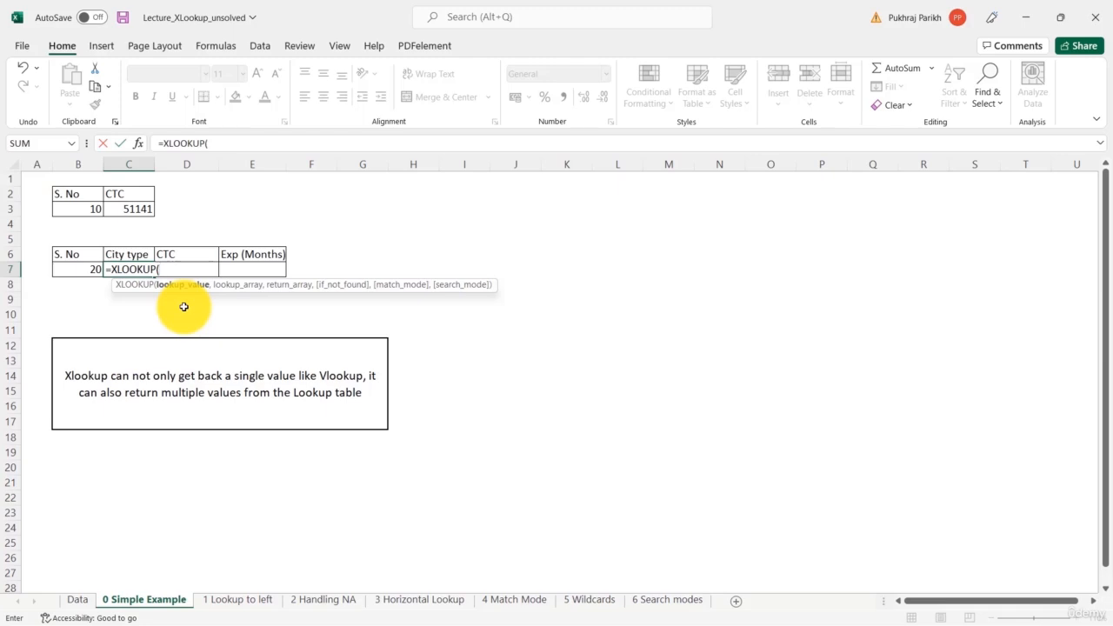
left_click(78, 269)
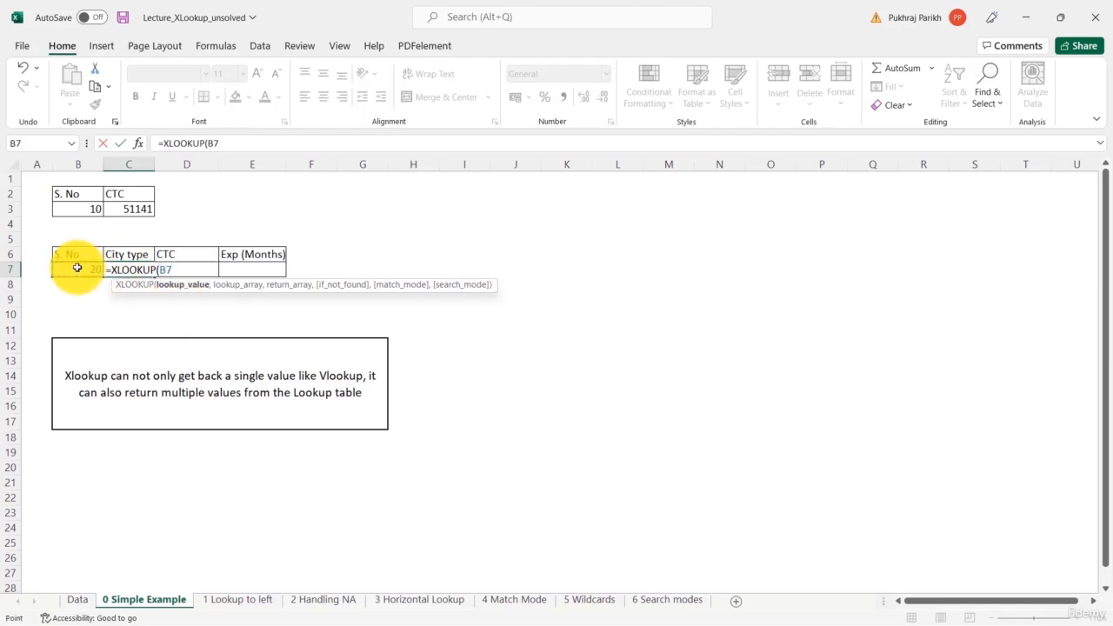
type(",")
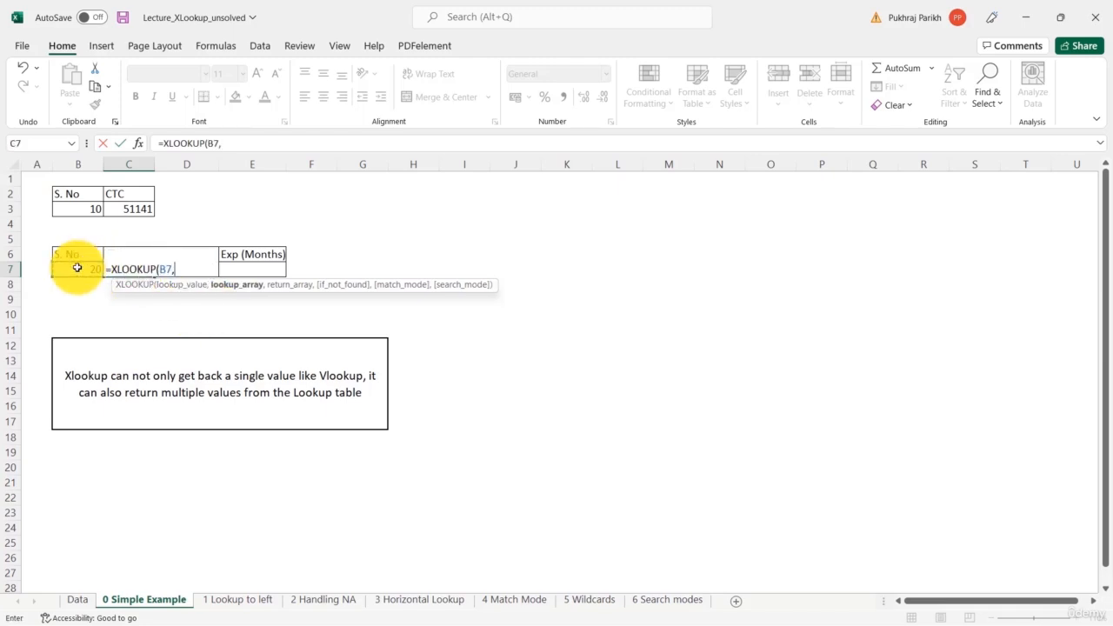
left_click(76, 600)
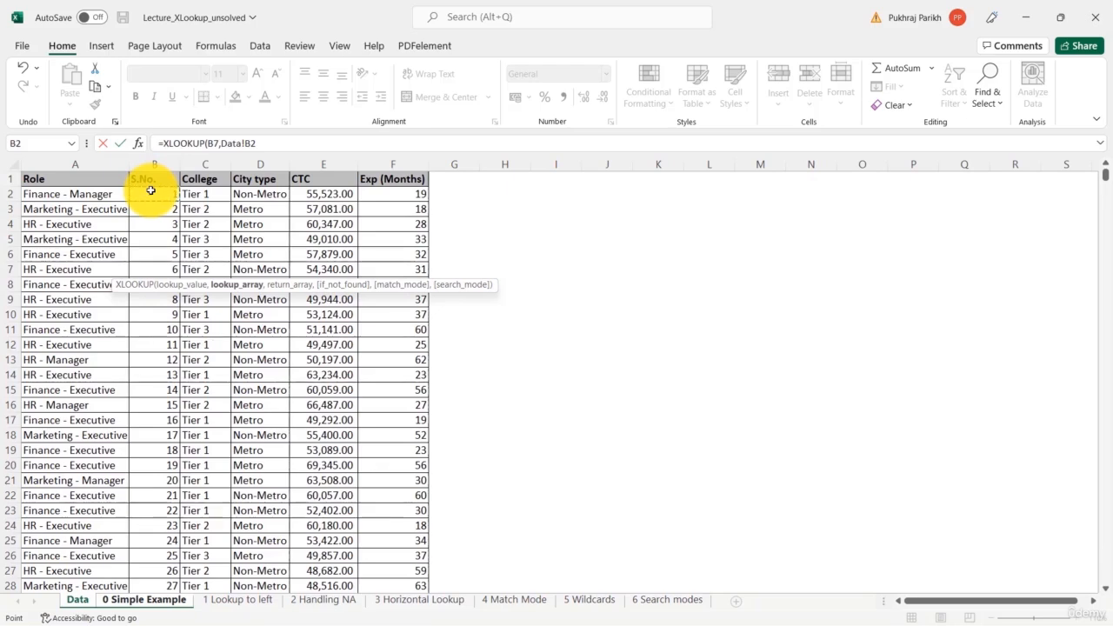
key("ctrl+shift+Down")
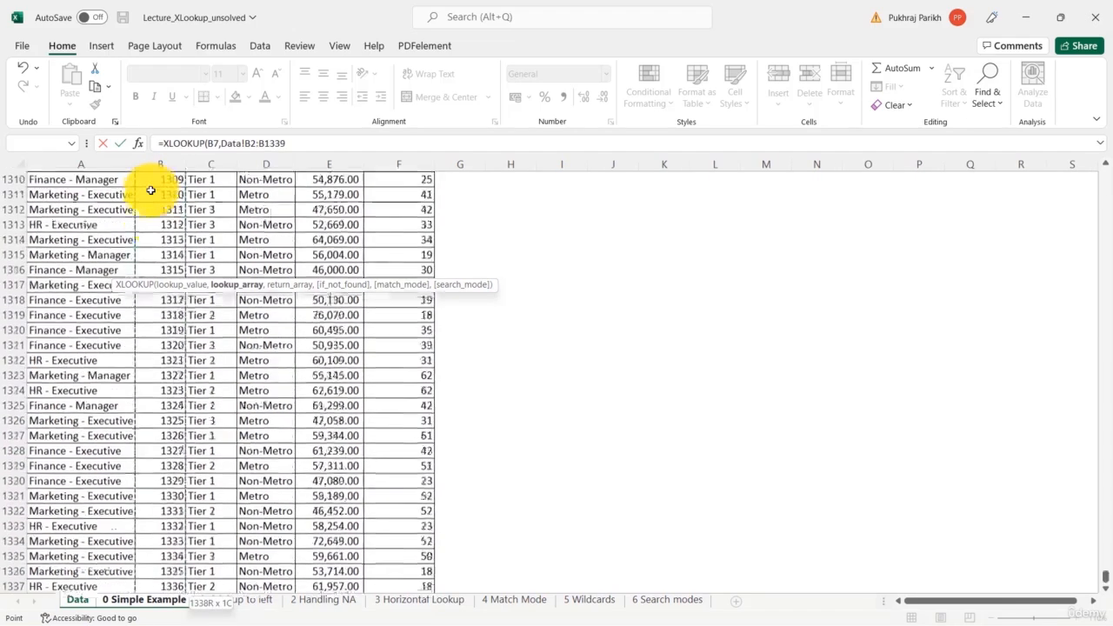
type(",")
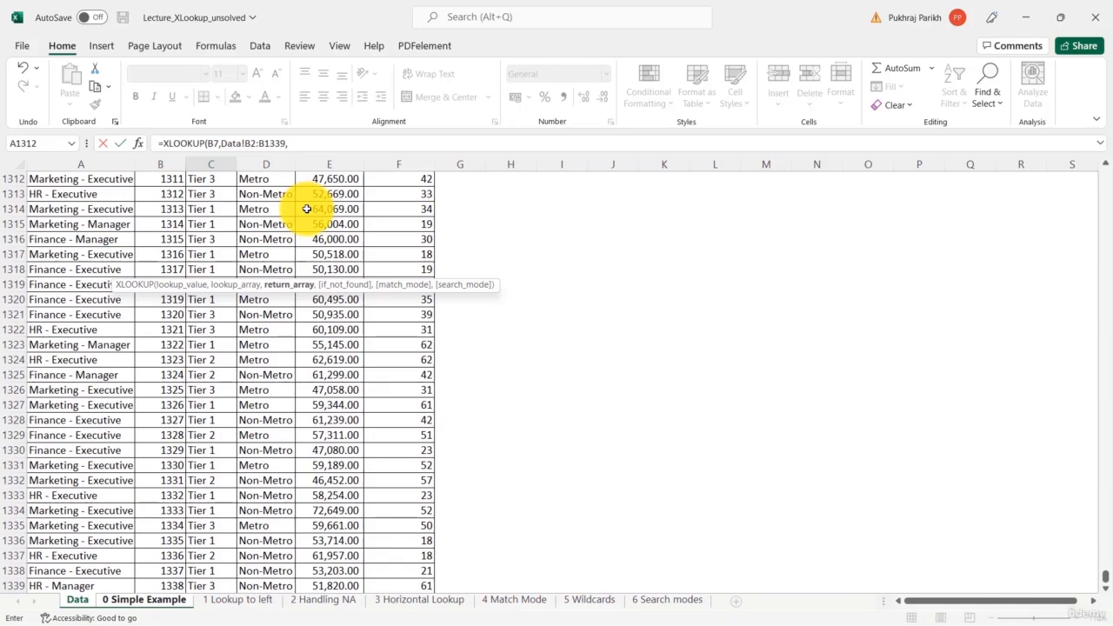
Set the XLOOKUP return array to the three columns in Data!D2:F1339 and complete the formula.
scroll(535, 388, "up", 20)
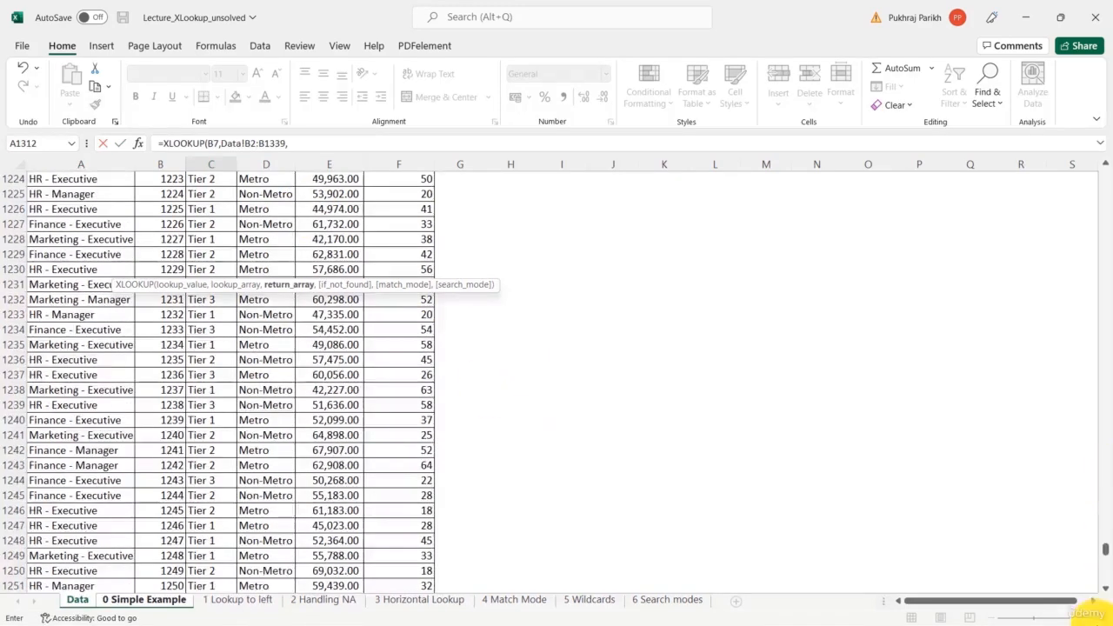
left_click_drag(1104, 549, 1097, 103)
left_click(320, 193)
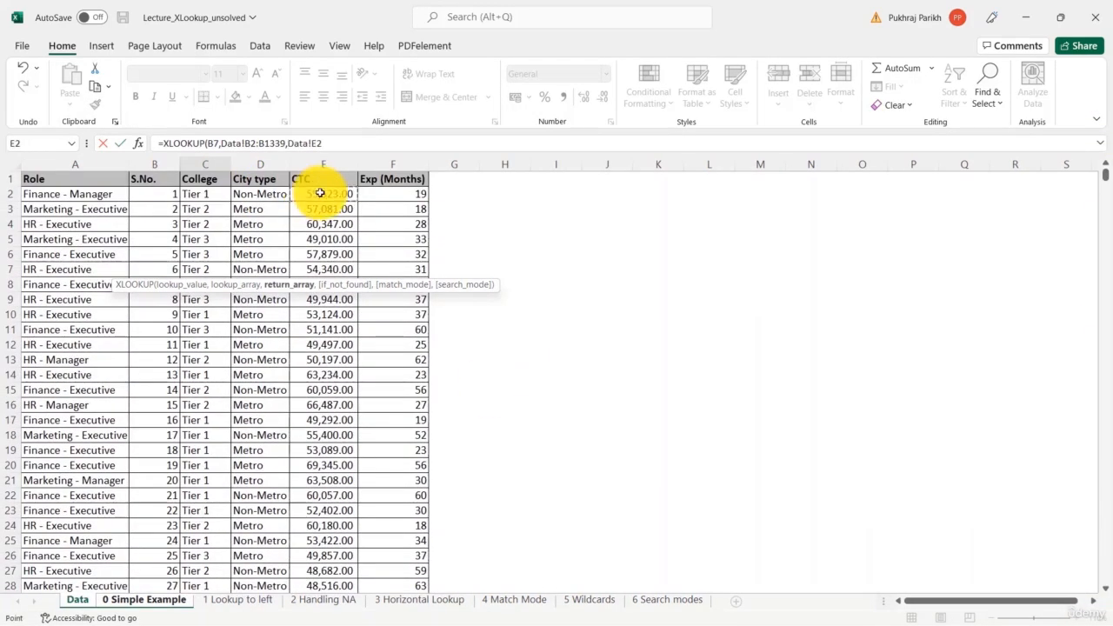
left_click_drag(320, 193, 385, 200)
key("ctrl+shift+Down")
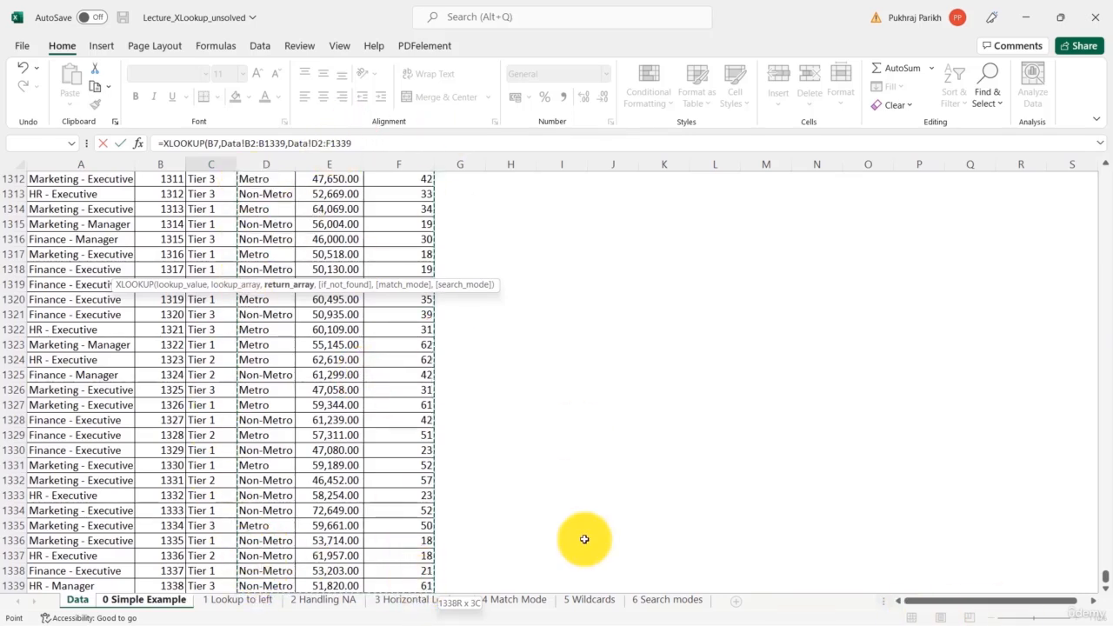
type(")")
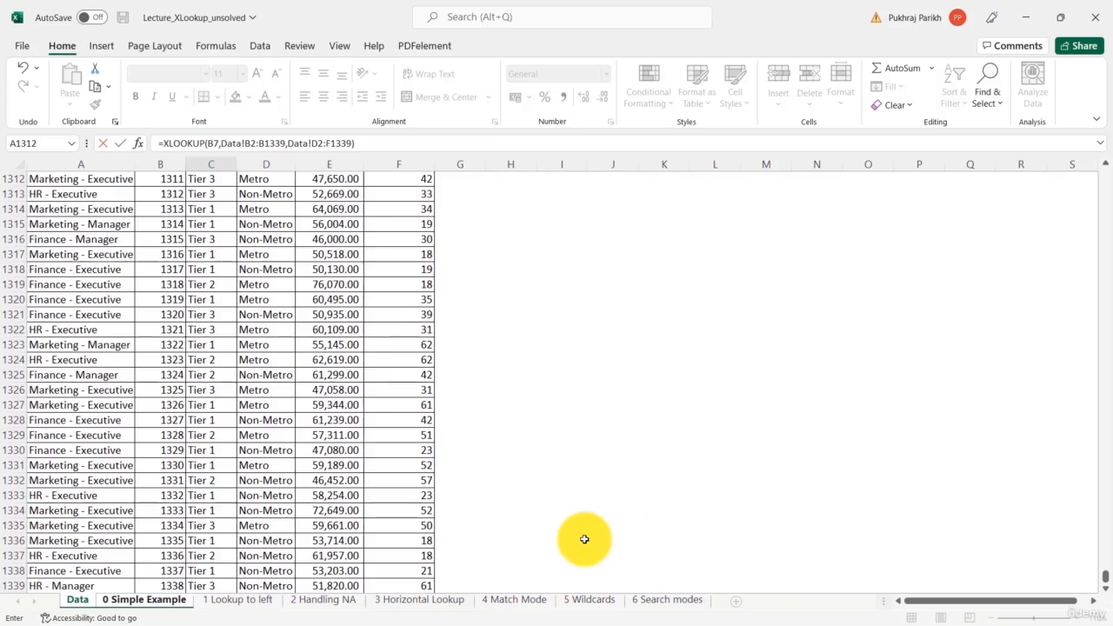
key("Return")
Compare the City type, CTC and Exp (Months) results in row 7 with the Data sheet row for S.No. 20.
key("Up")
key("Left")
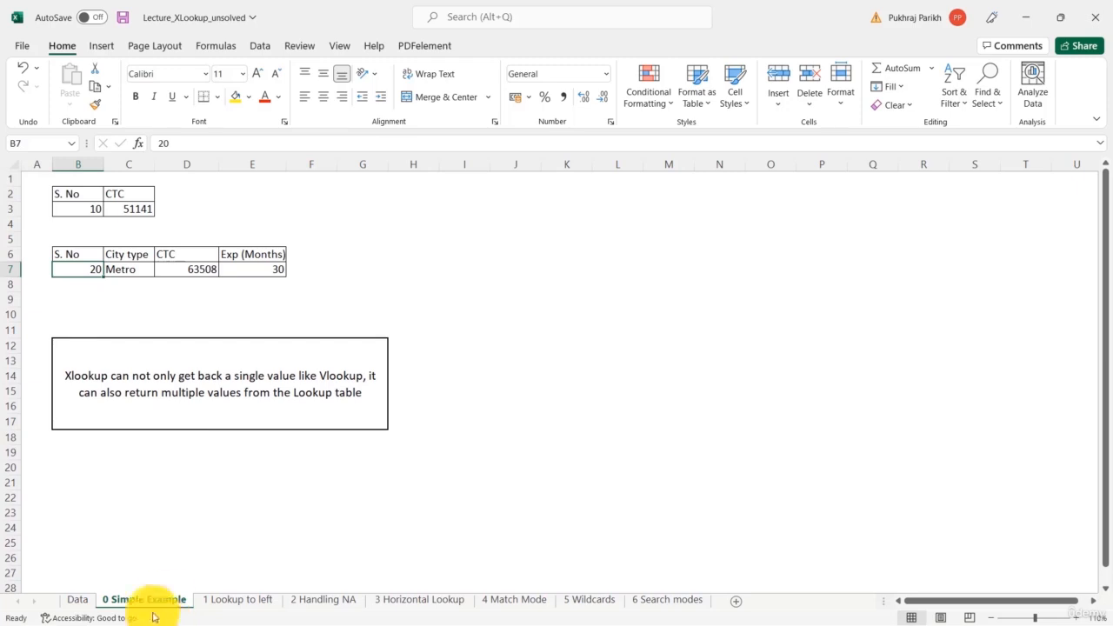
left_click(77, 599)
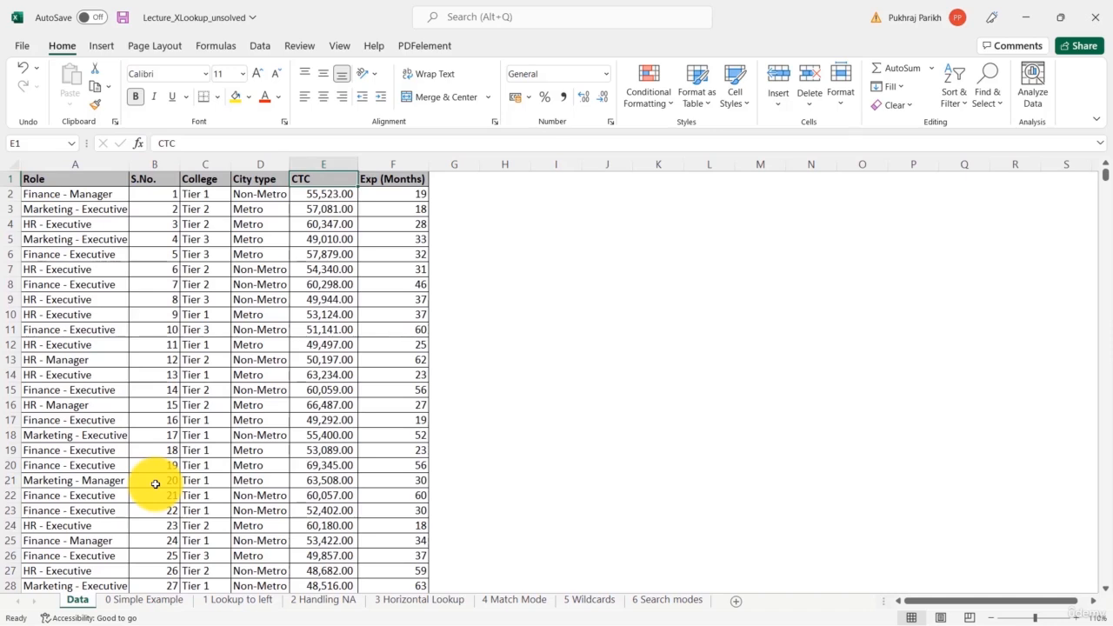
left_click(155, 485)
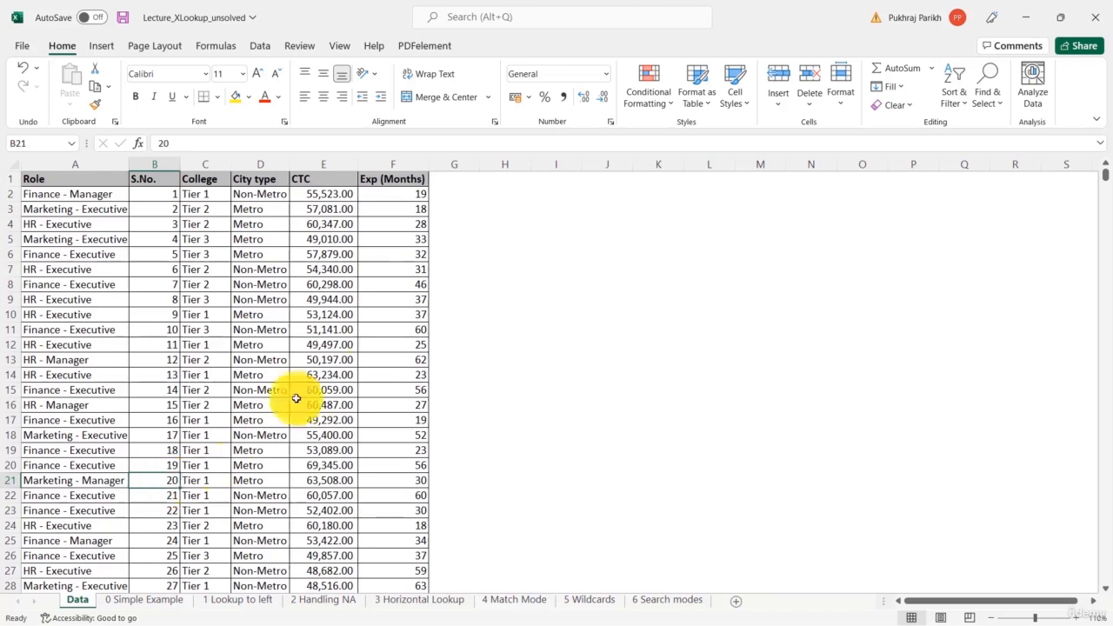
left_click(241, 477)
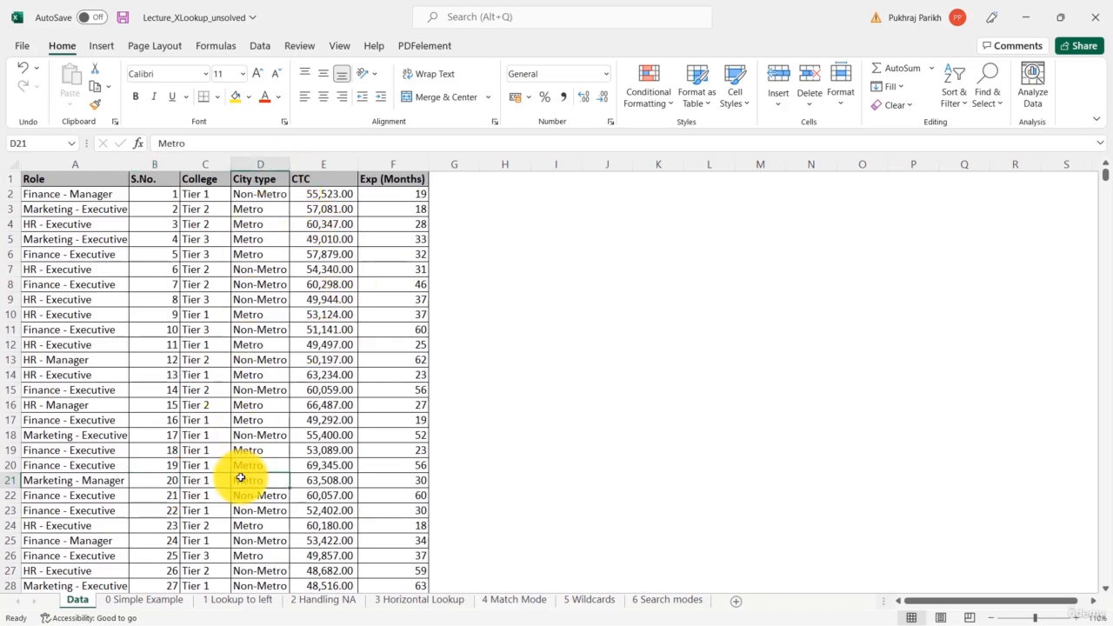
left_click_drag(243, 477, 391, 480)
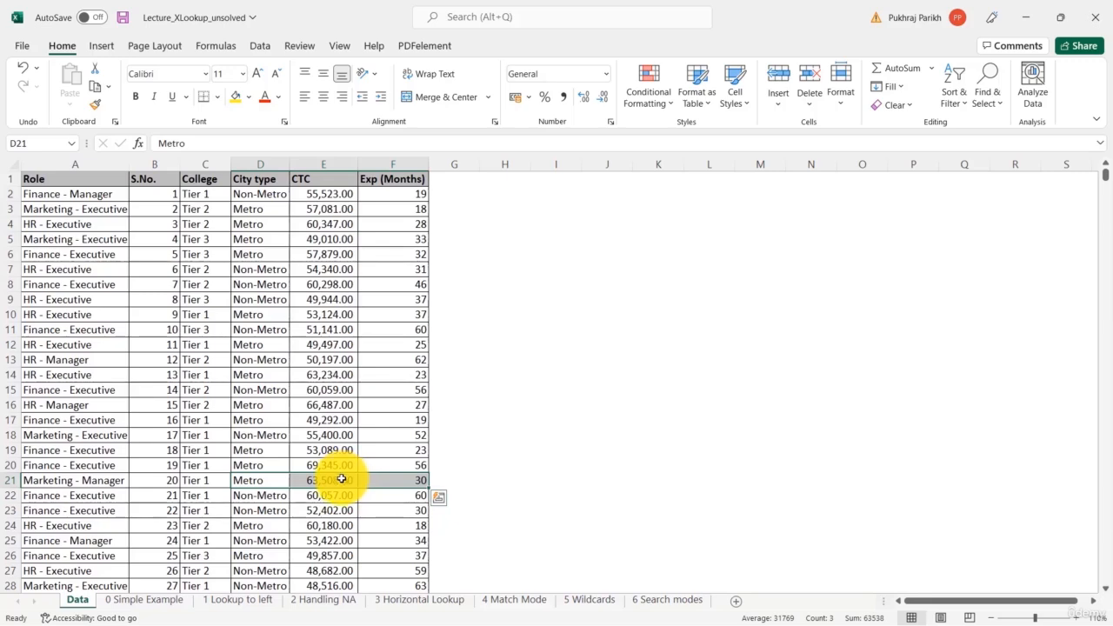
left_click(121, 602)
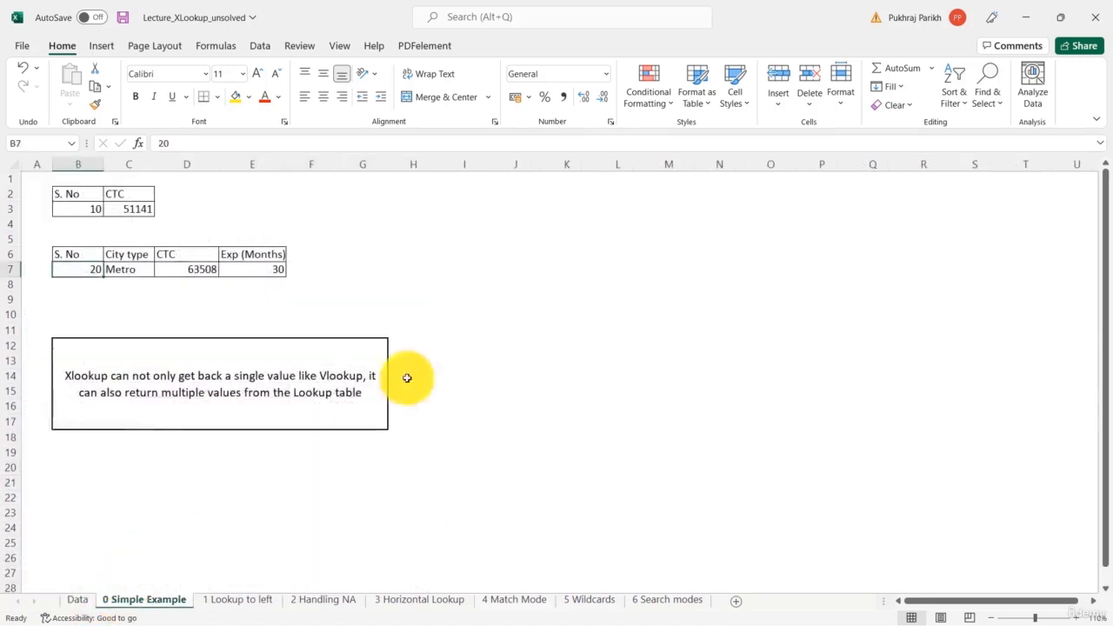
Change the S. No lookup value in B7 of the 0 Simple Example sheet to 15.
left_click(100, 272)
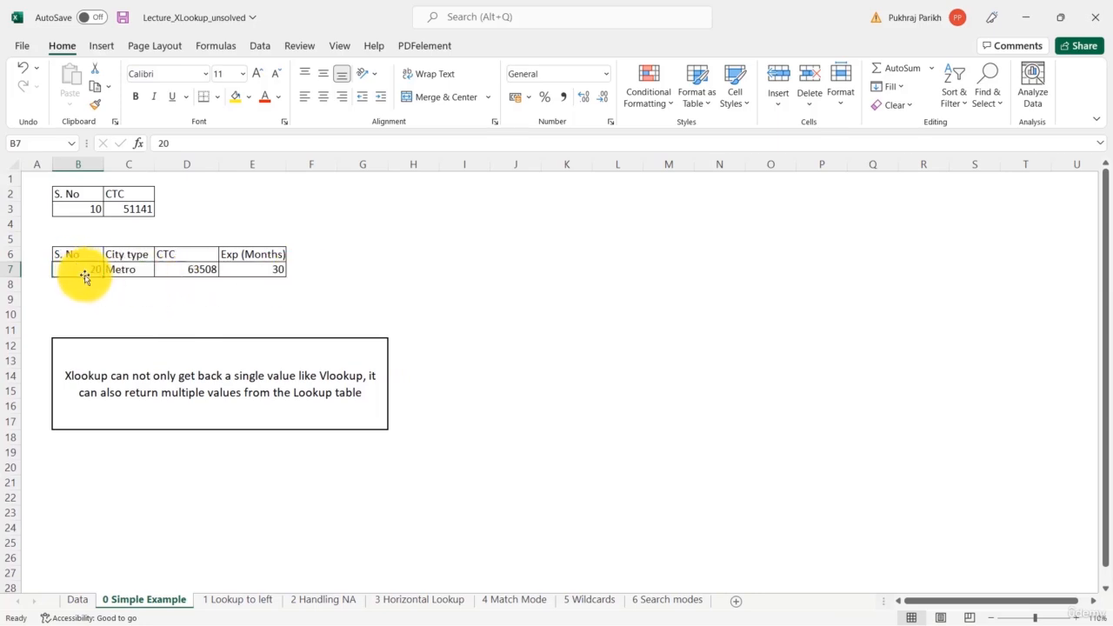
type("15")
left_click(181, 312)
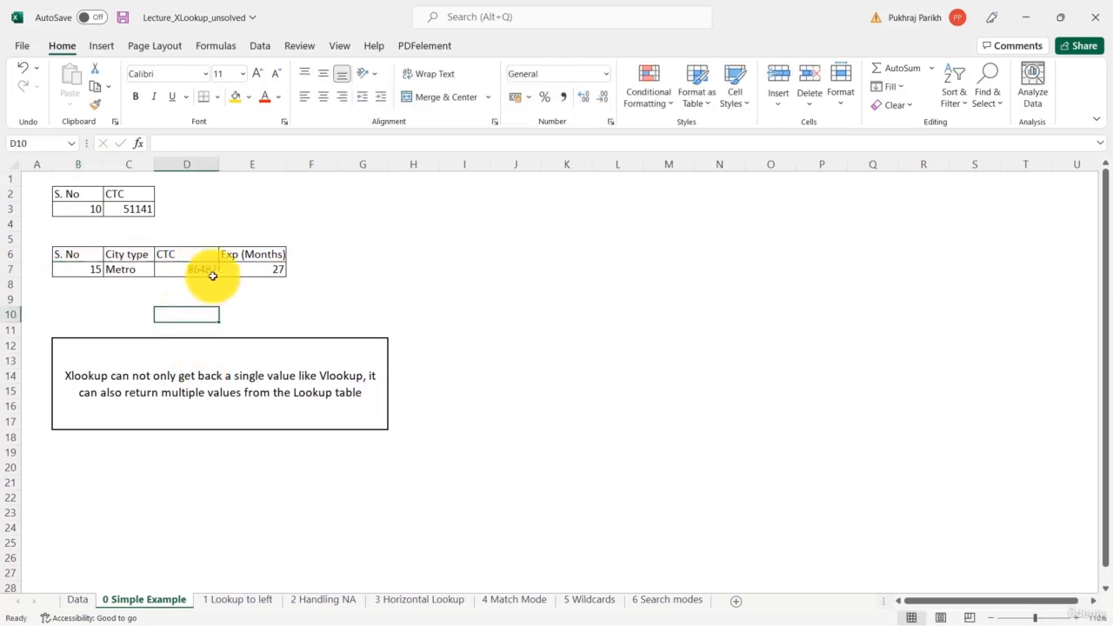
Try to delete the spilled CTC value in D7, and compare its formula with the source formula in C7.
left_click(136, 274)
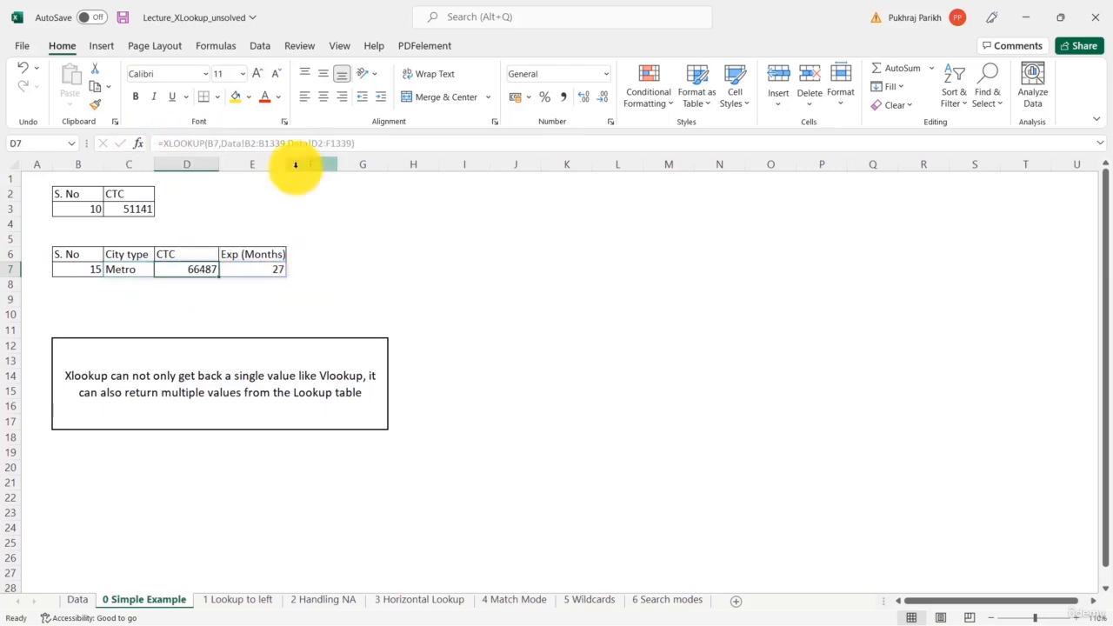
left_click(188, 144)
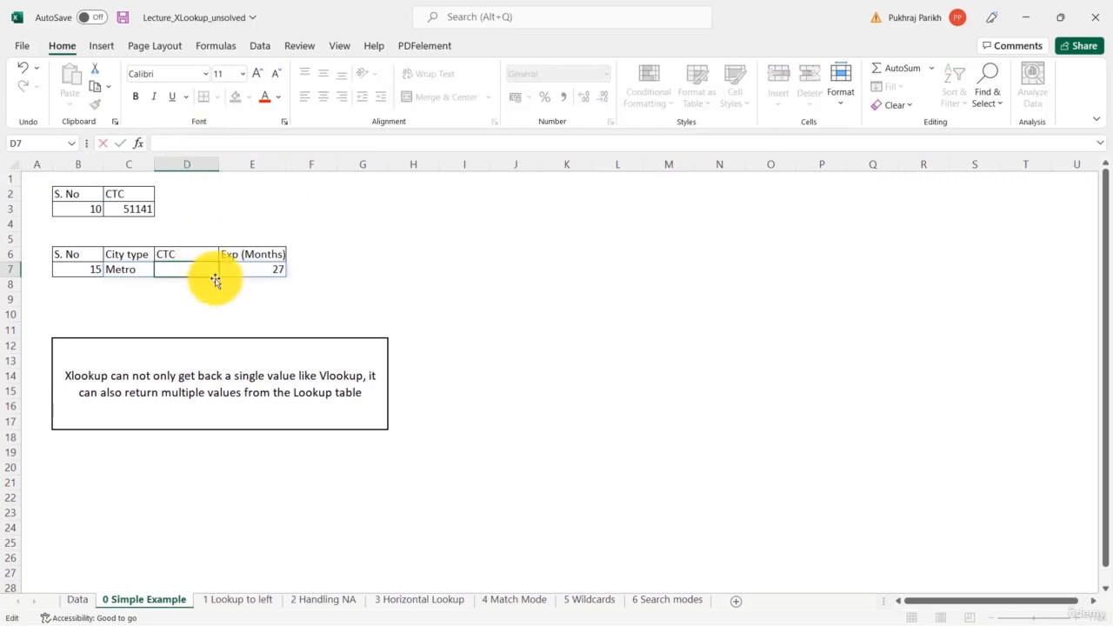
left_click(266, 300)
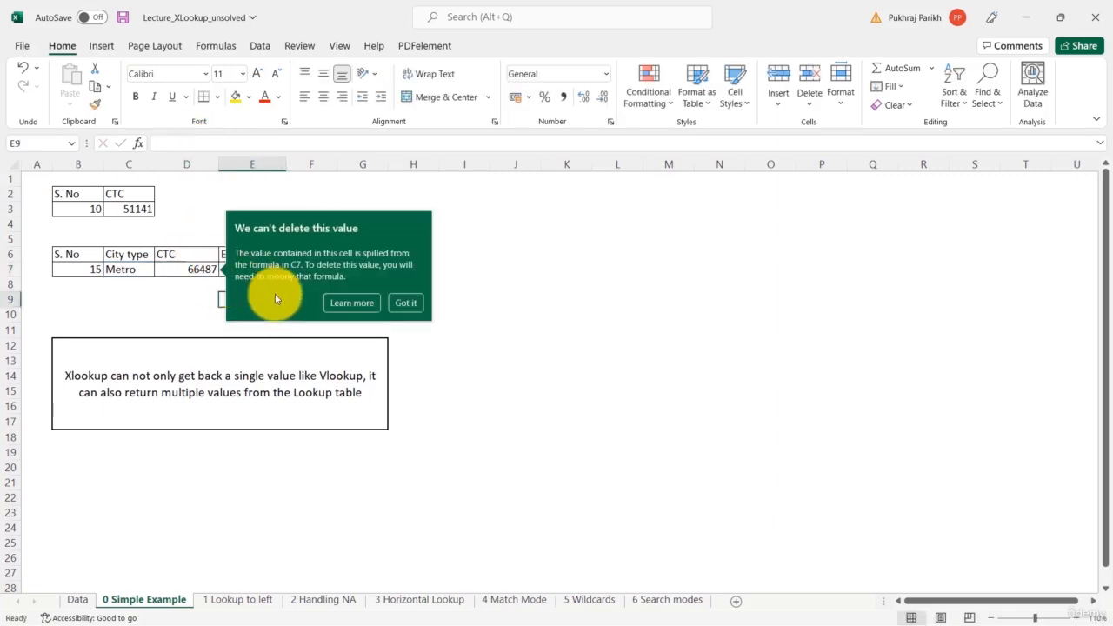
left_click(445, 301)
left_click(191, 270)
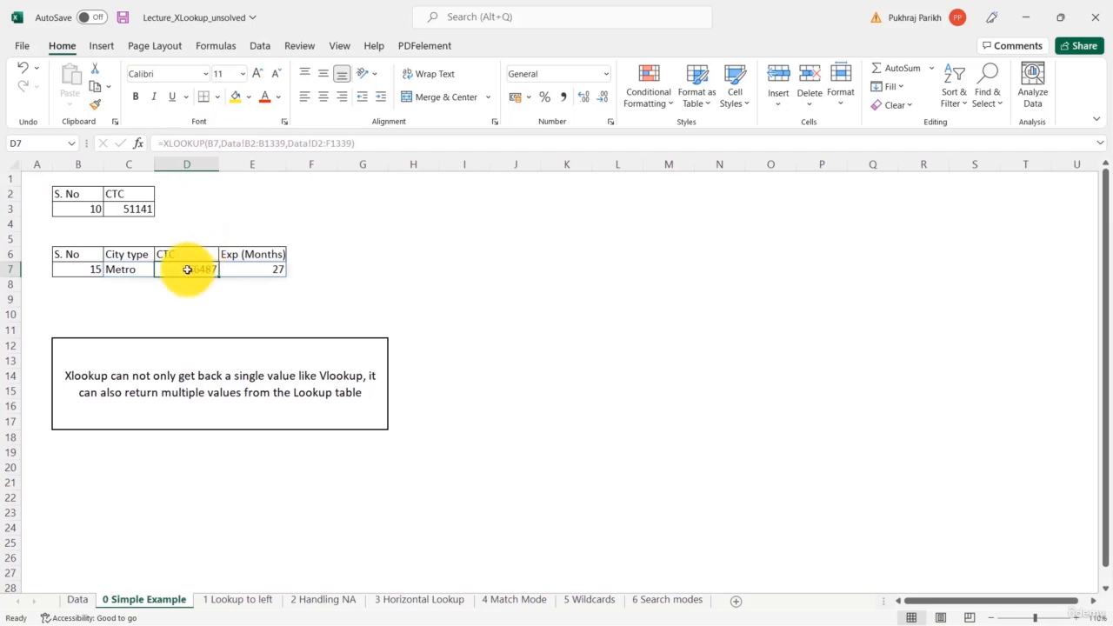
left_click(126, 272)
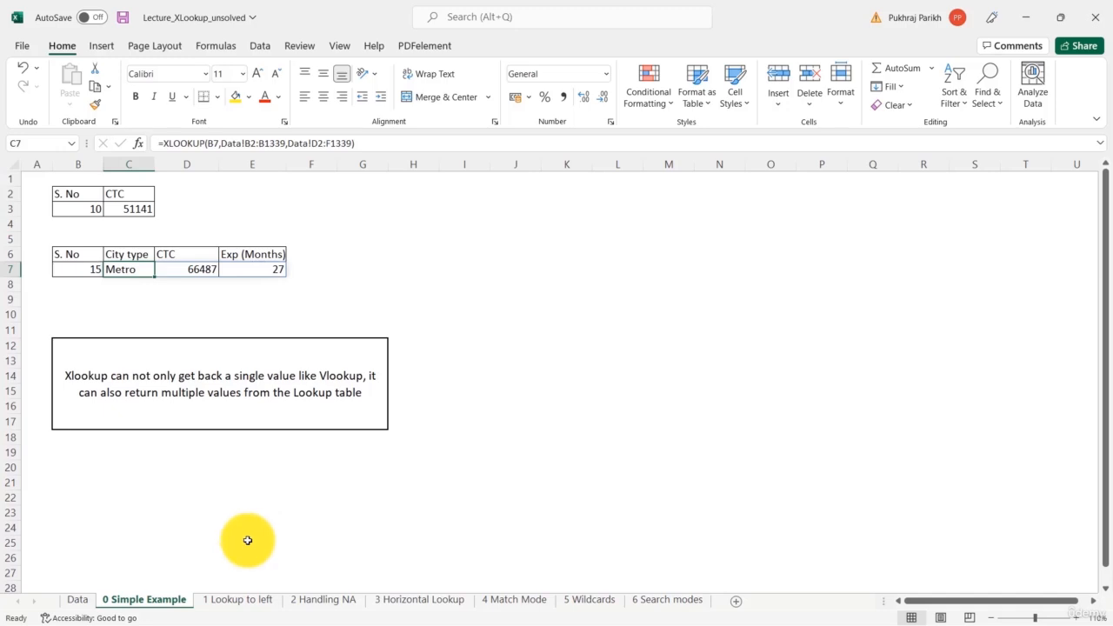
Compare the S. No and Role table on 1 Lookup to left with the Data sheet's Role column, and select Role cell C3.
left_click(231, 600)
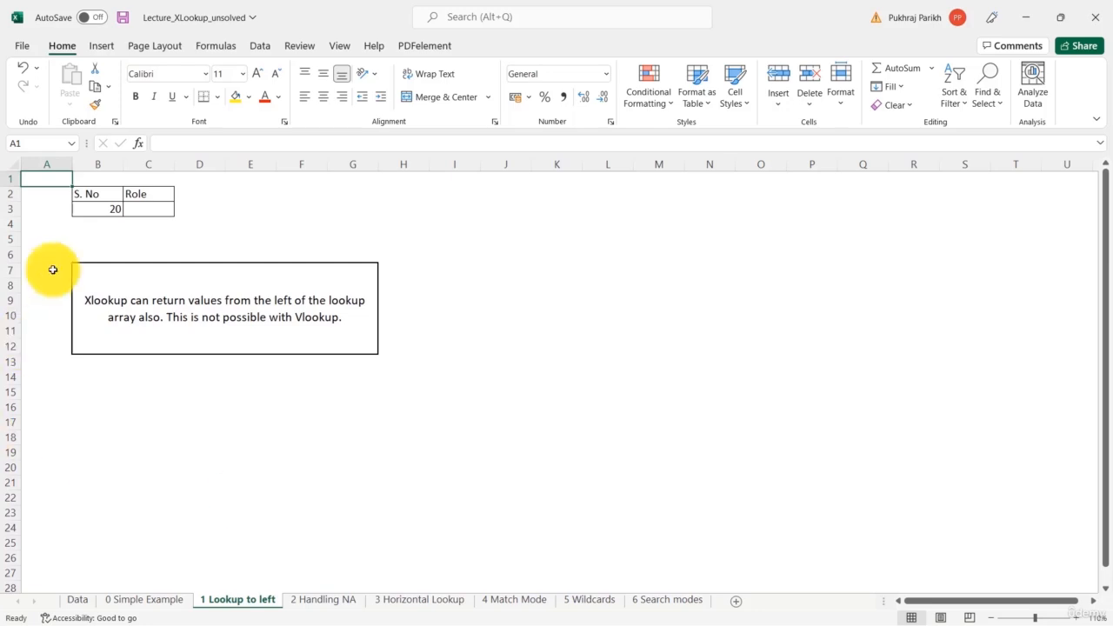
left_click(95, 214)
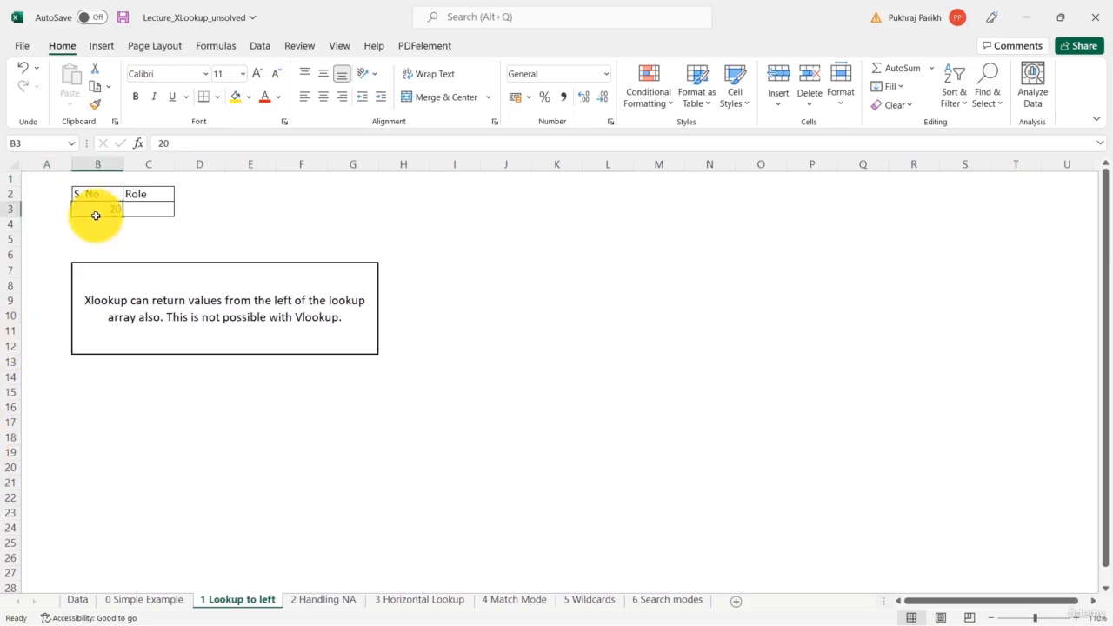
left_click(78, 599)
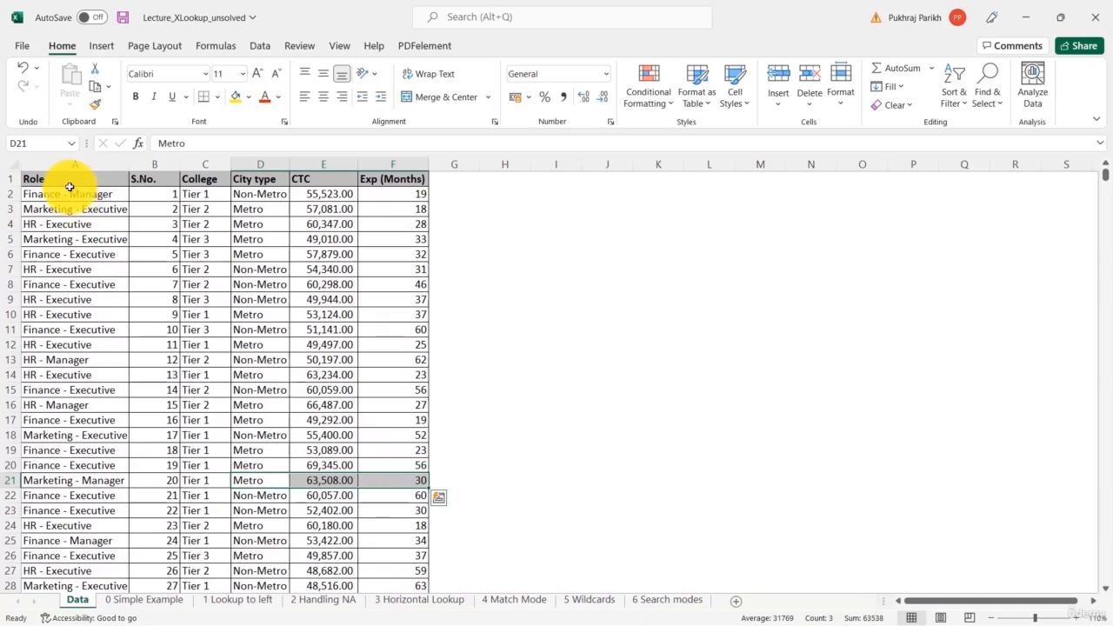
left_click(40, 177)
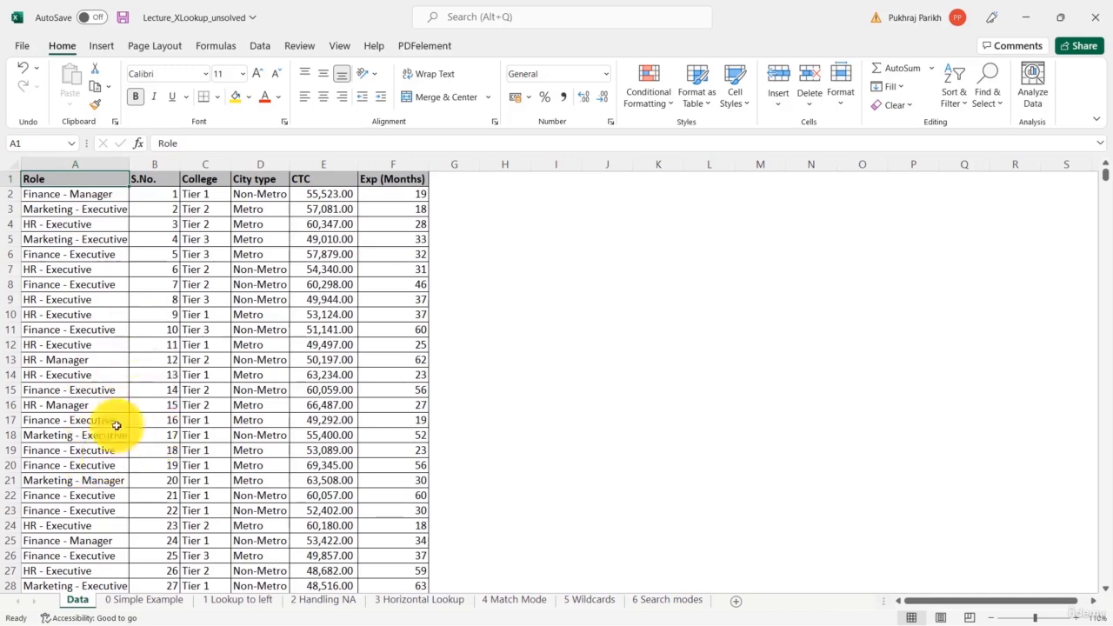
left_click(213, 600)
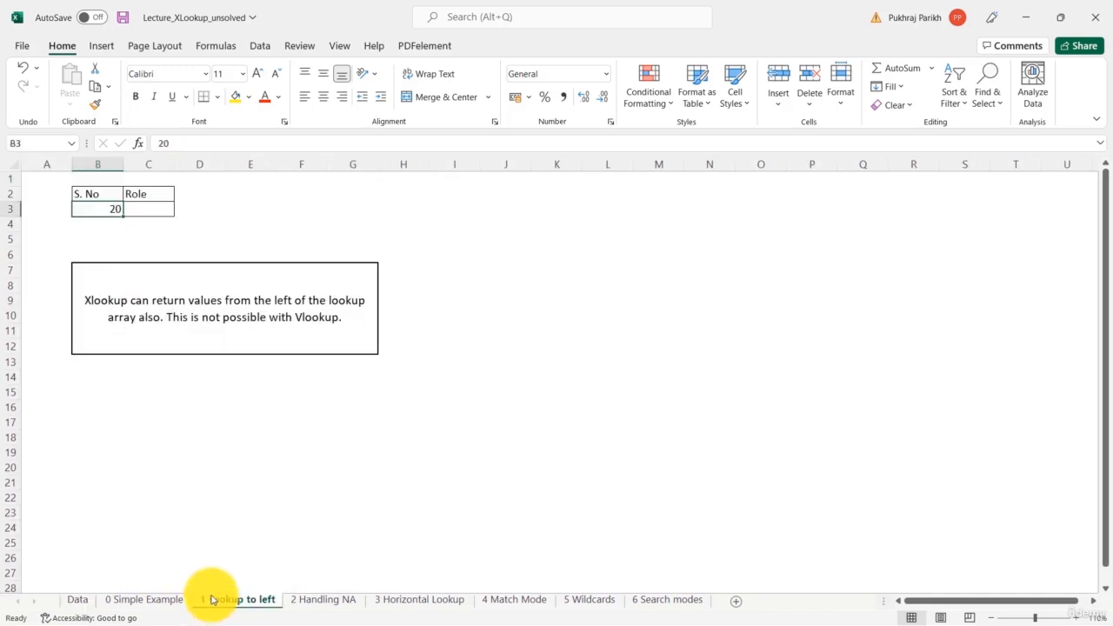
left_click(146, 212)
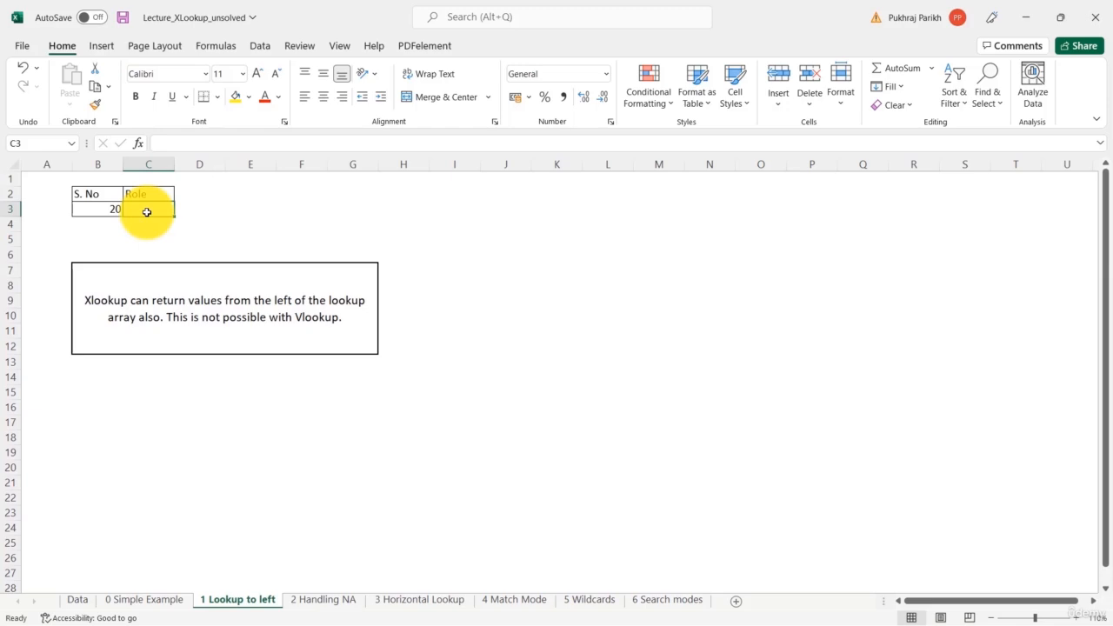
Start an XLOOKUP formula in Role cell C3 with B3 as lookup value and Data!B2:B1339 as lookup array.
type("=xl")
key("Tab")
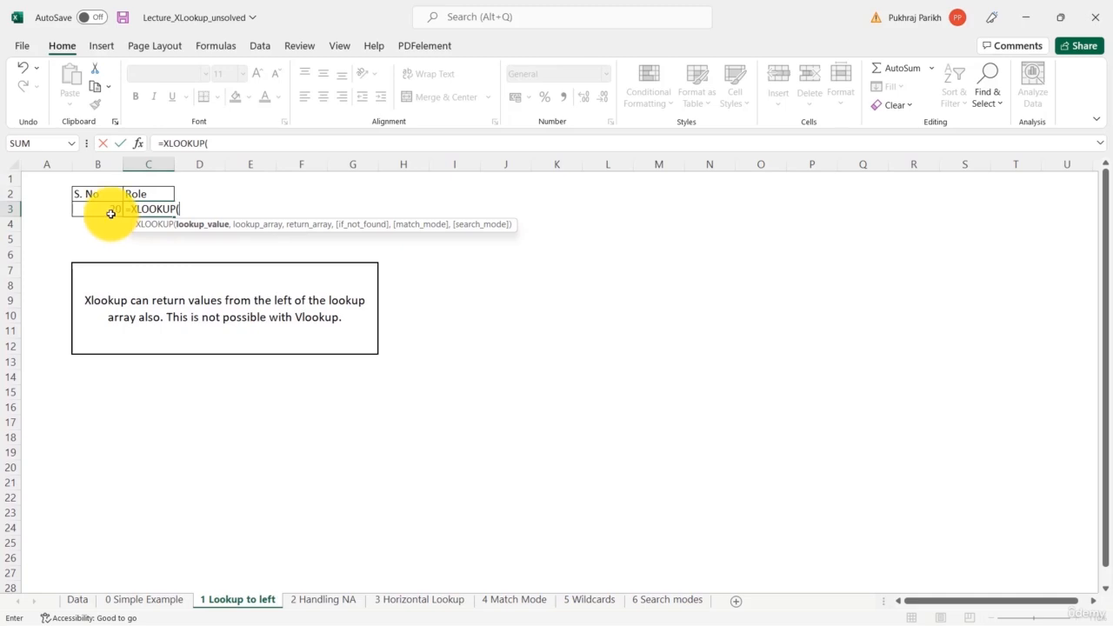
left_click(110, 214)
type(",")
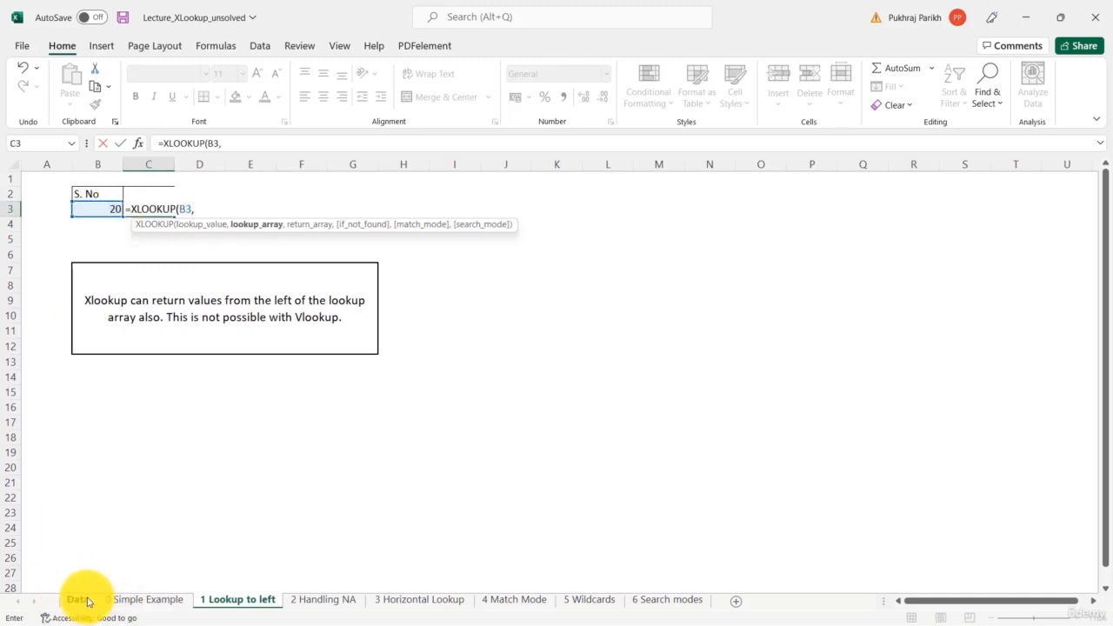
left_click(80, 600)
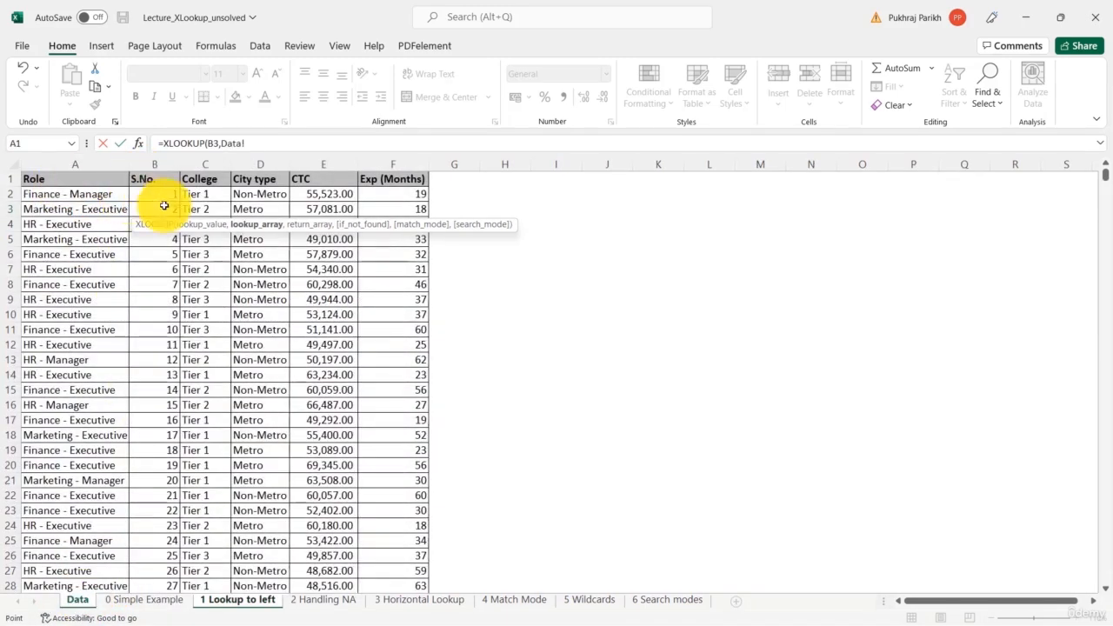
left_click(161, 194)
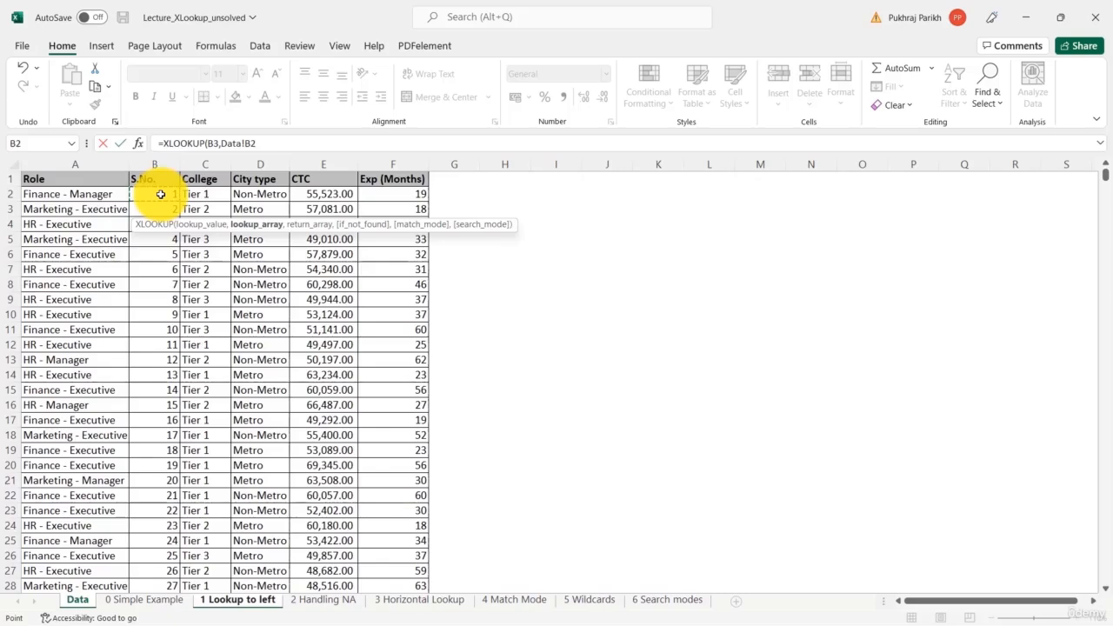
key("ctrl+shift+Down")
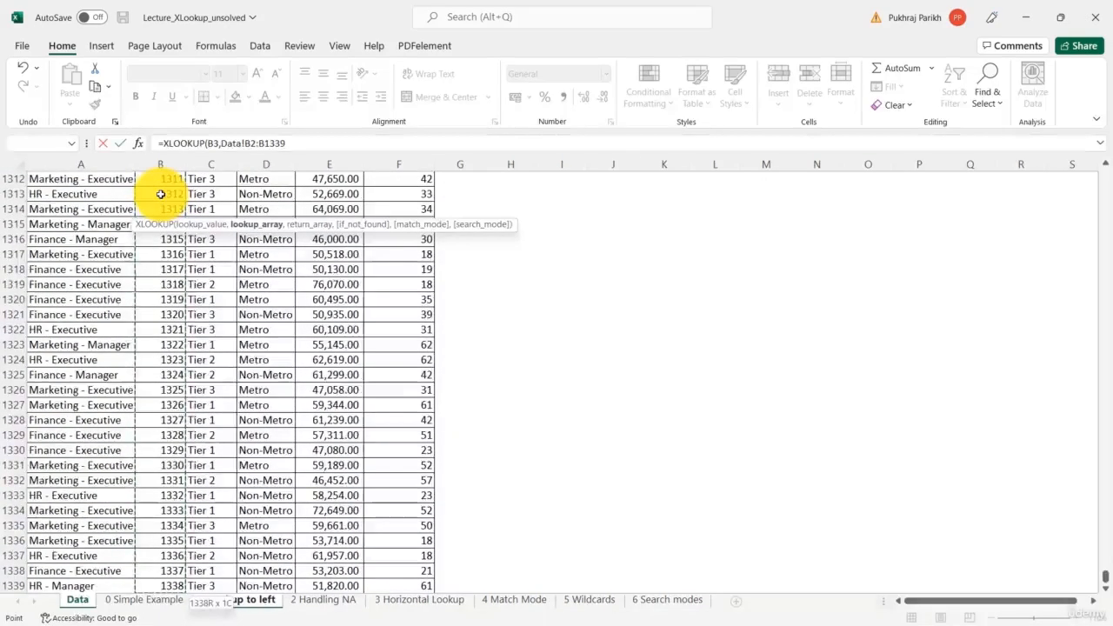
type(",")
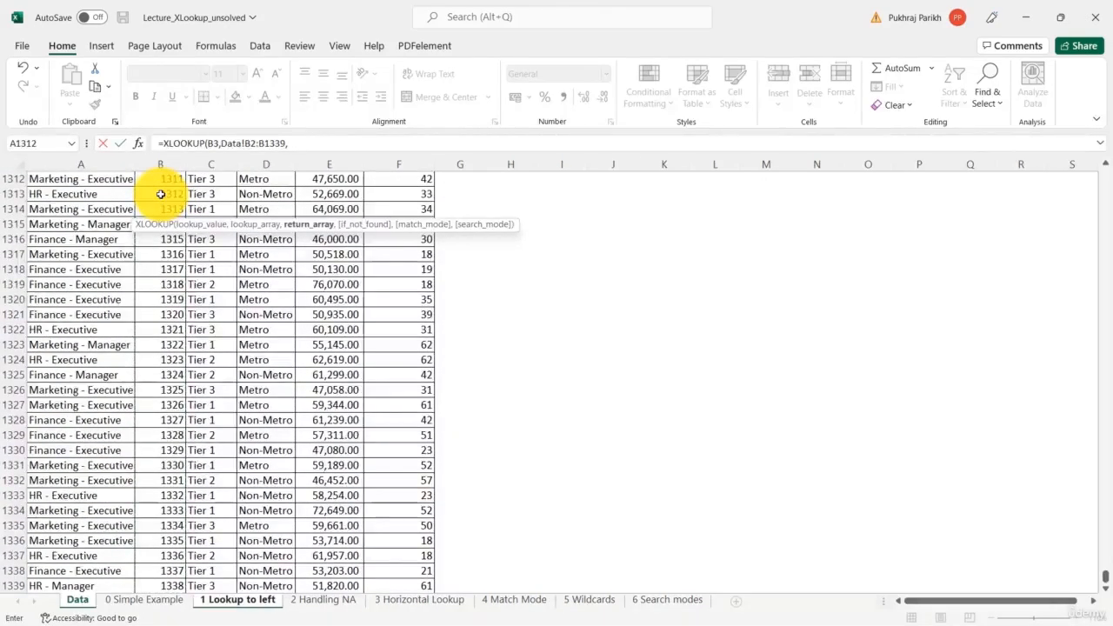
Add the Role range Data!A2:A1339 as the return array and complete the XLOOKUP formula.
left_click(46, 585)
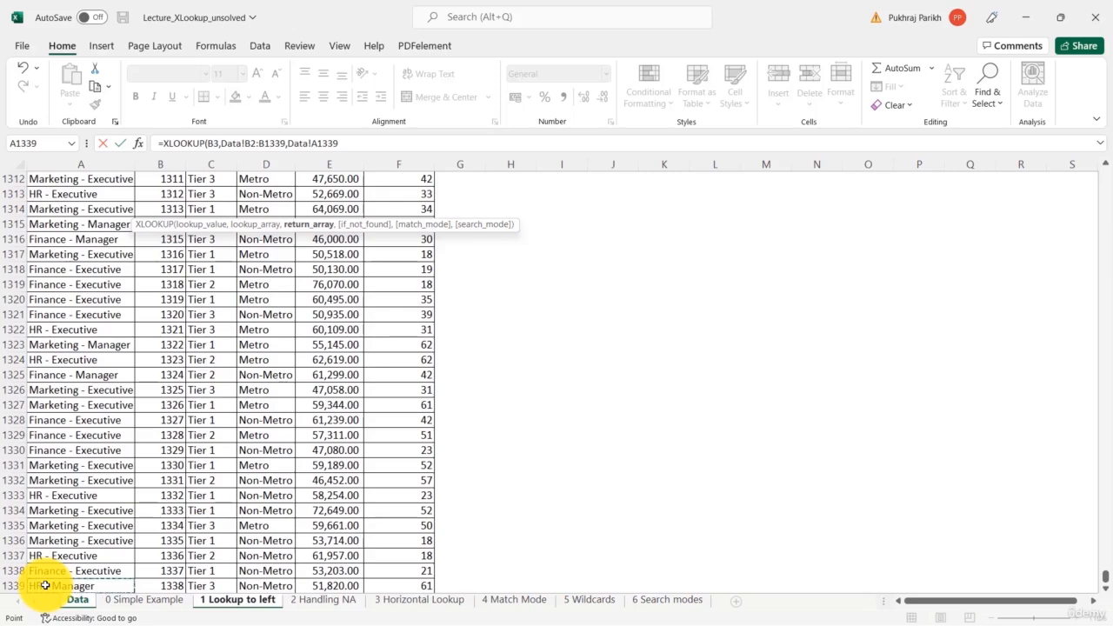
key("ctrl+shift+Up")
key("shift+Down")
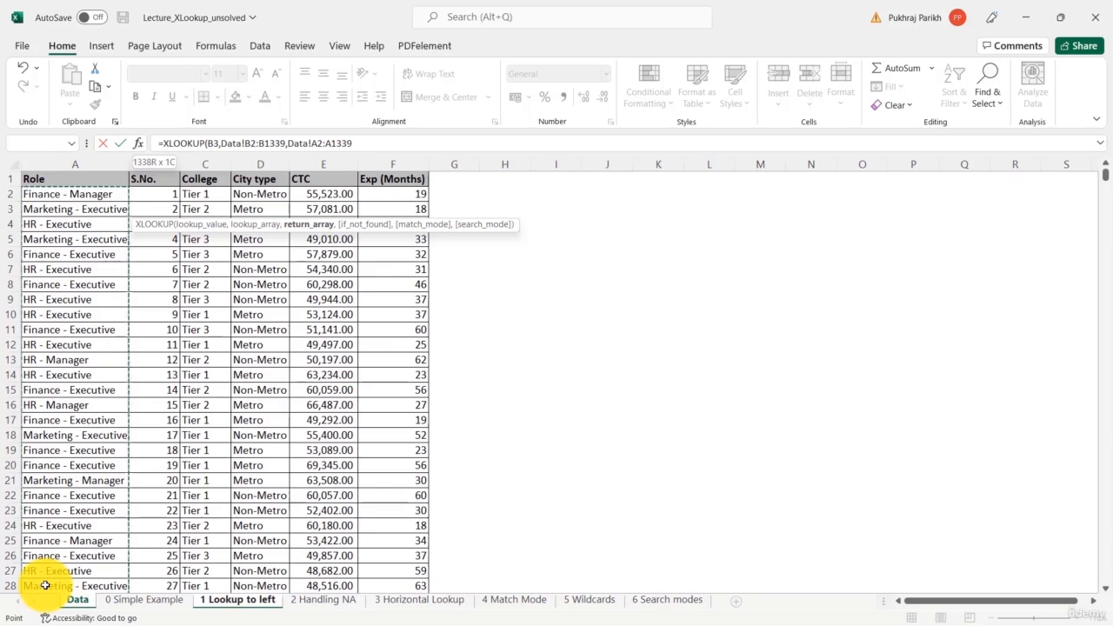
type(")")
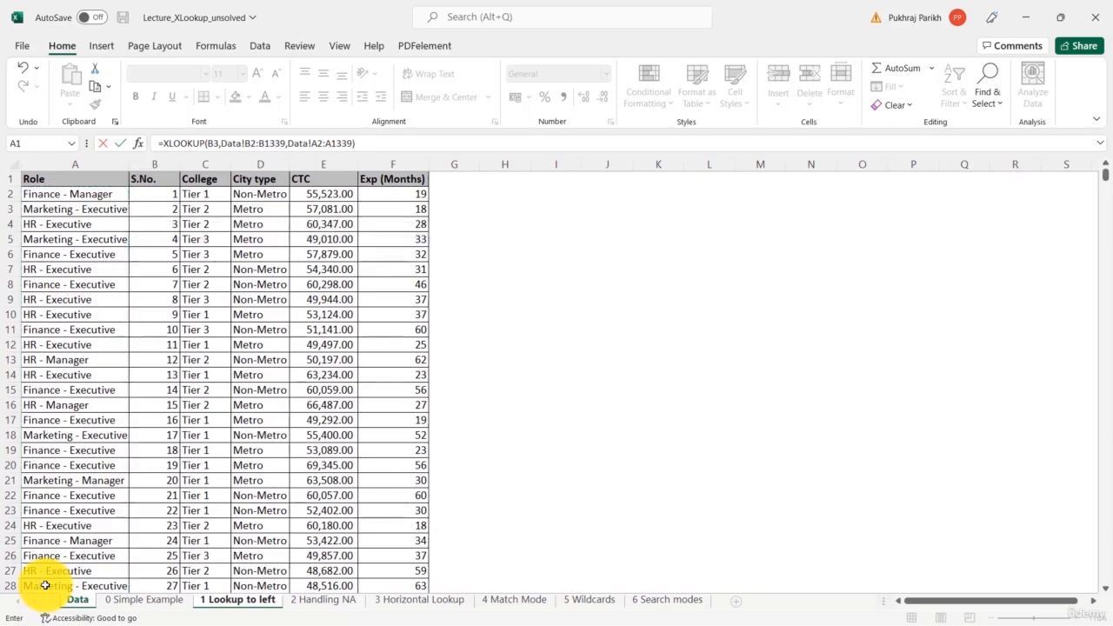
key("Return")
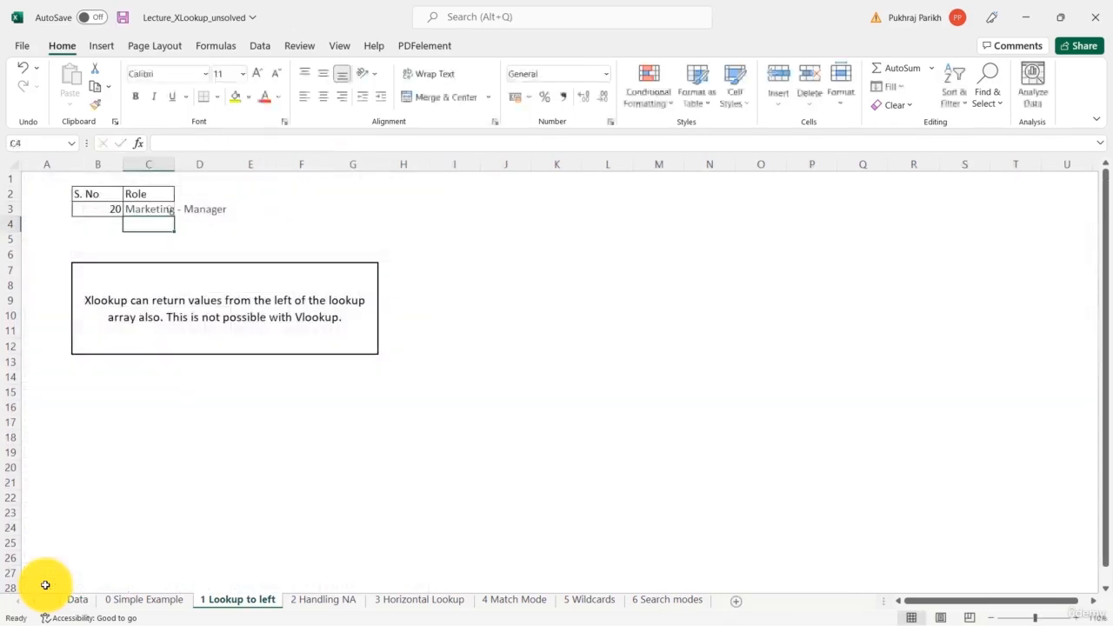
Compare the Role result in C3 with the Data sheet's role for S.No. 20, and return to 1 Lookup to left.
left_click(138, 208)
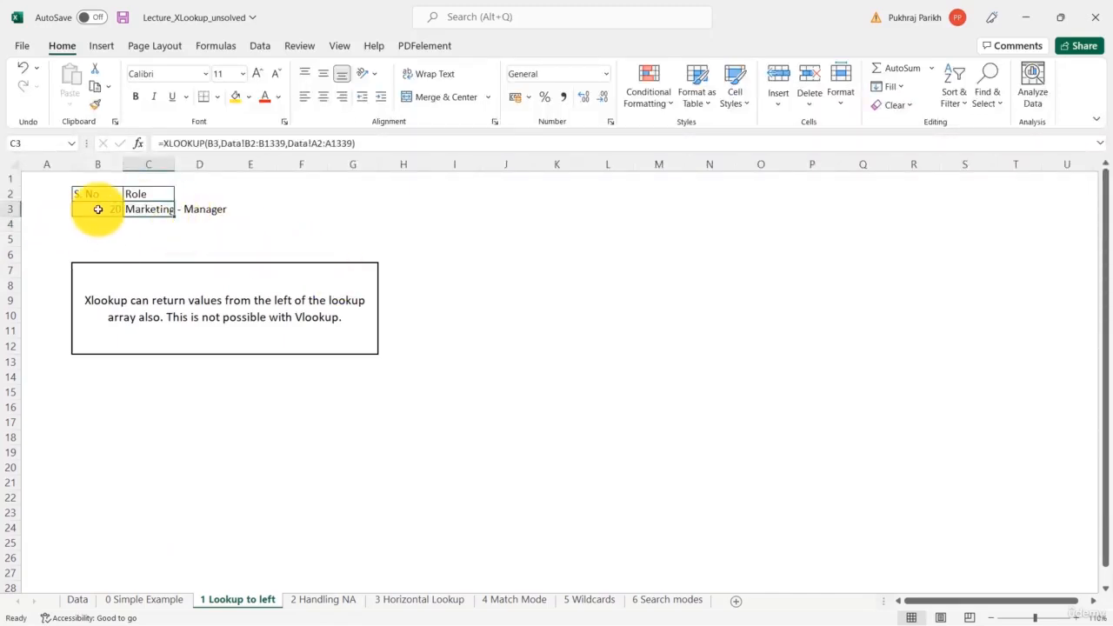
left_click(98, 210)
left_click(77, 600)
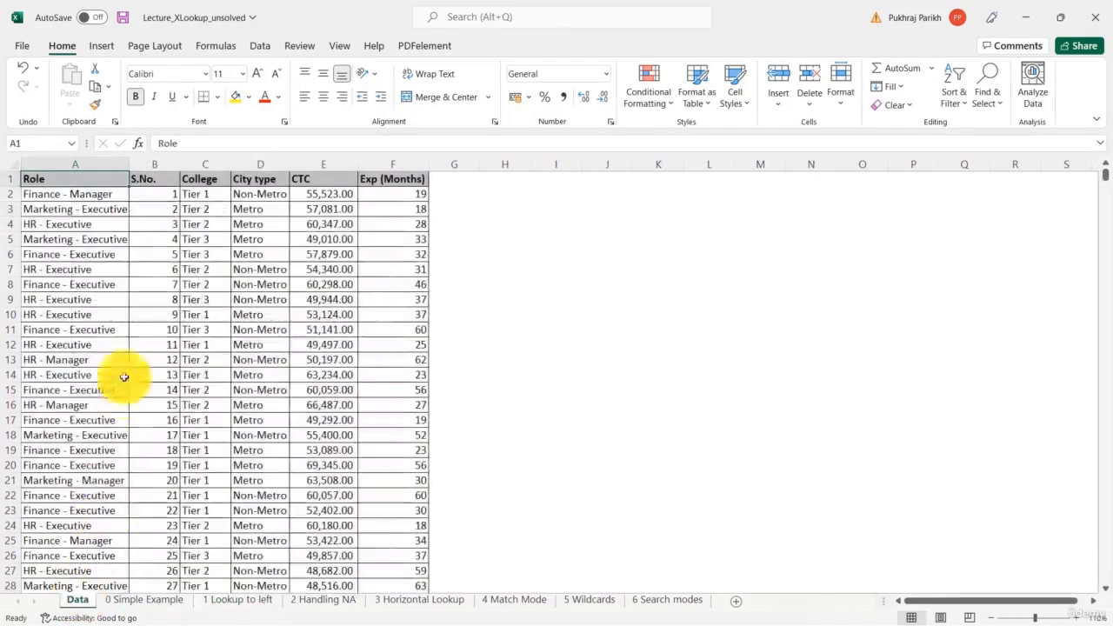
left_click(82, 481)
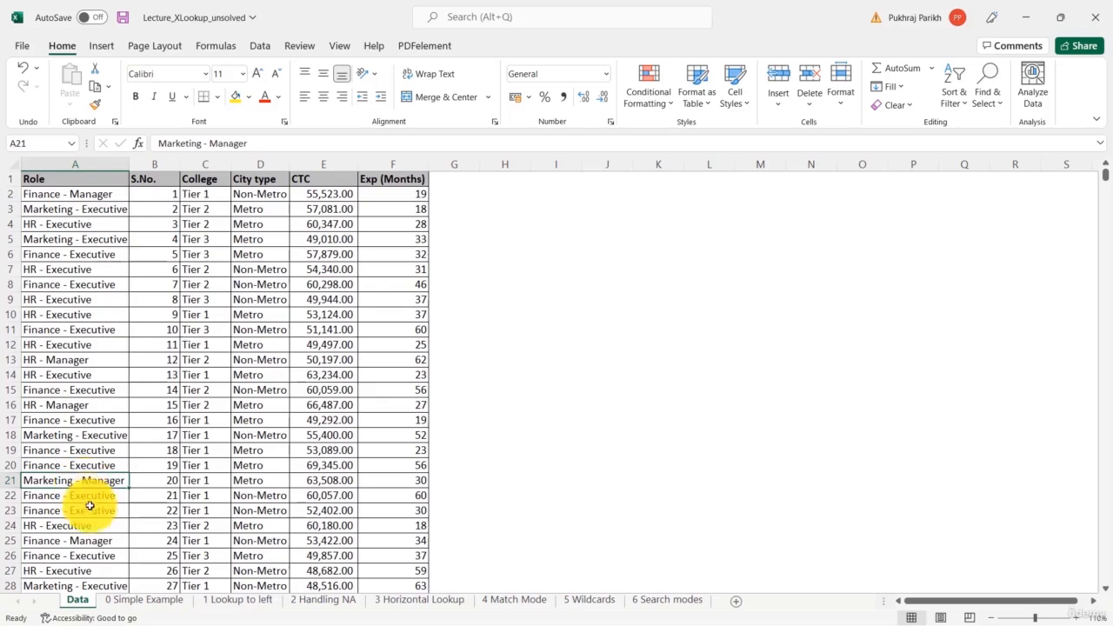
left_click(217, 602)
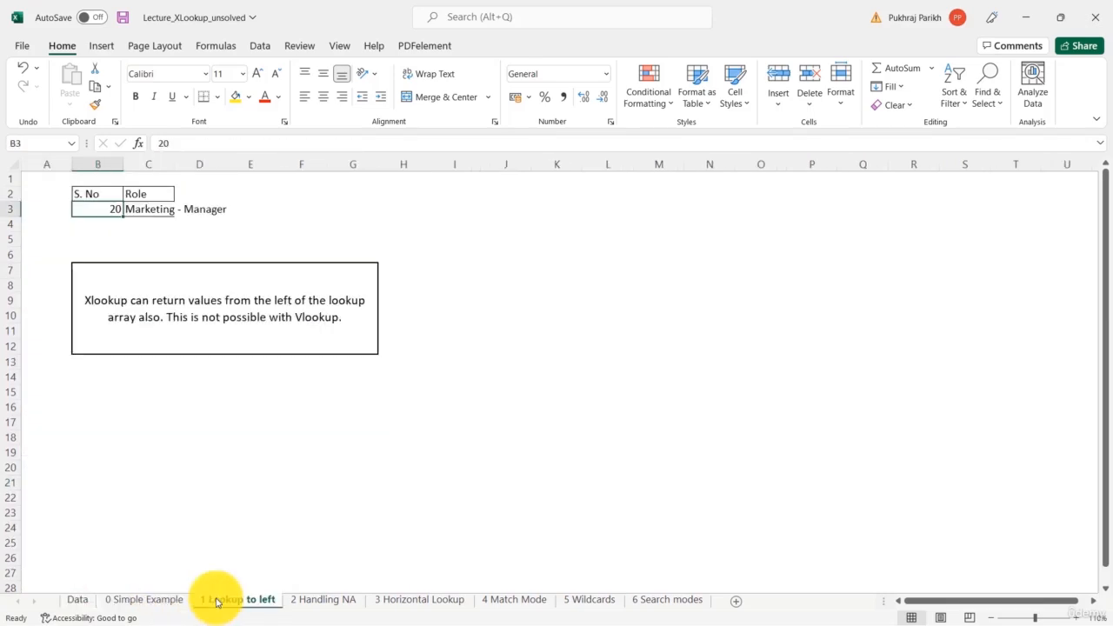